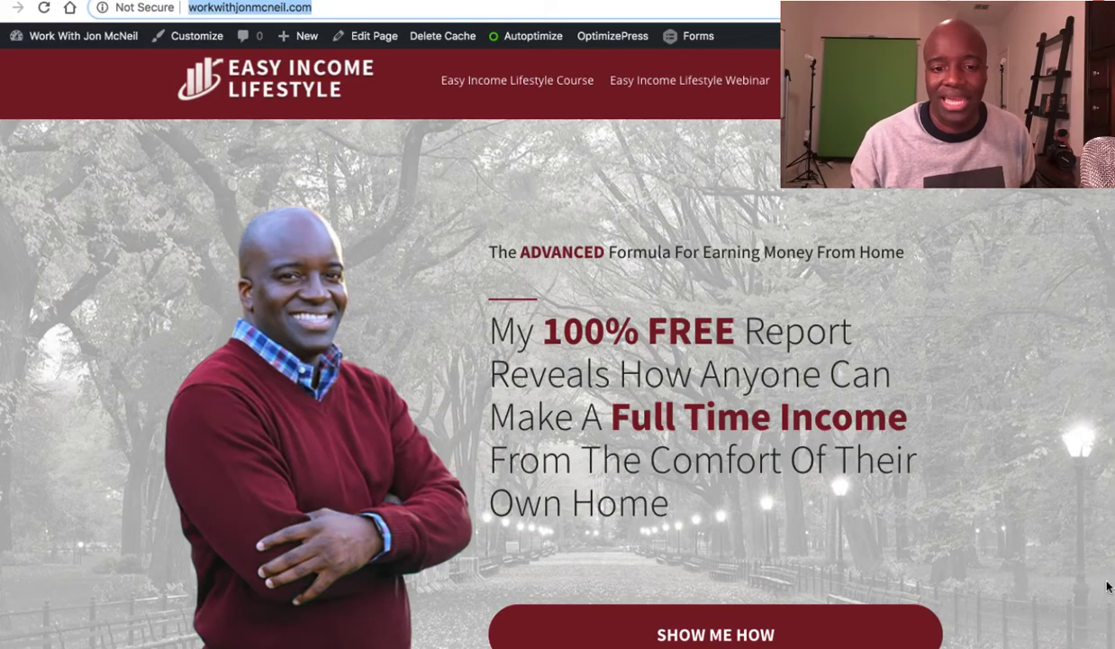
Step: Examine the Easy Income Lifestyle home page, including its header logo and free report headline
scroll(1108, 587, "down", 1)
scroll(1108, 587, "down", 2)
scroll(1108, 587, "up", 2)
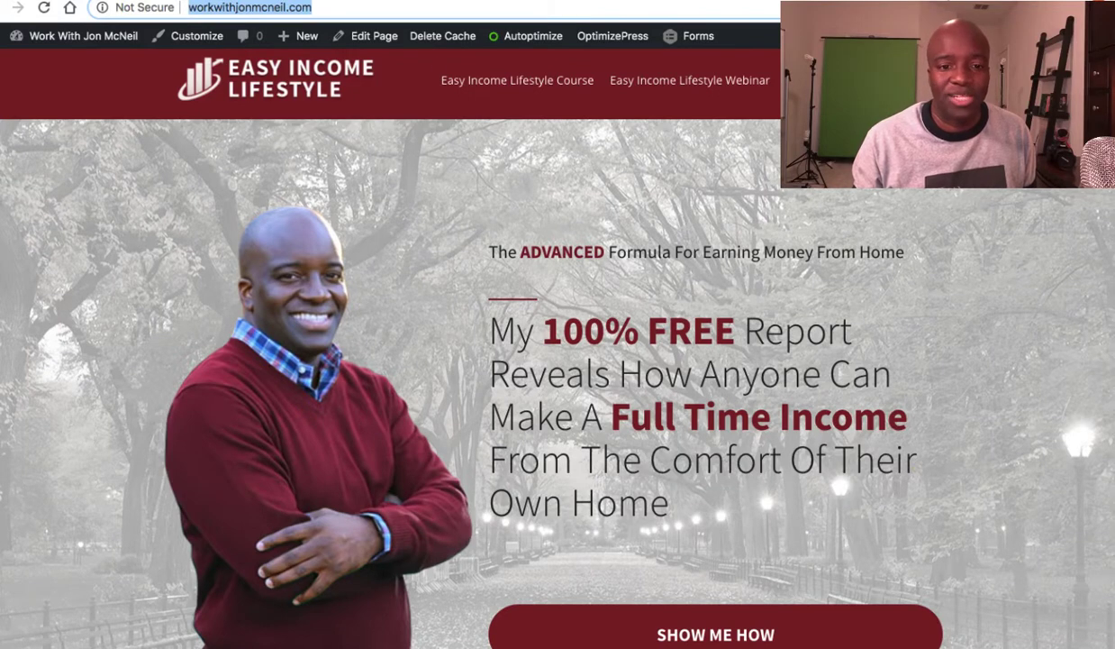
left_click(230, 200)
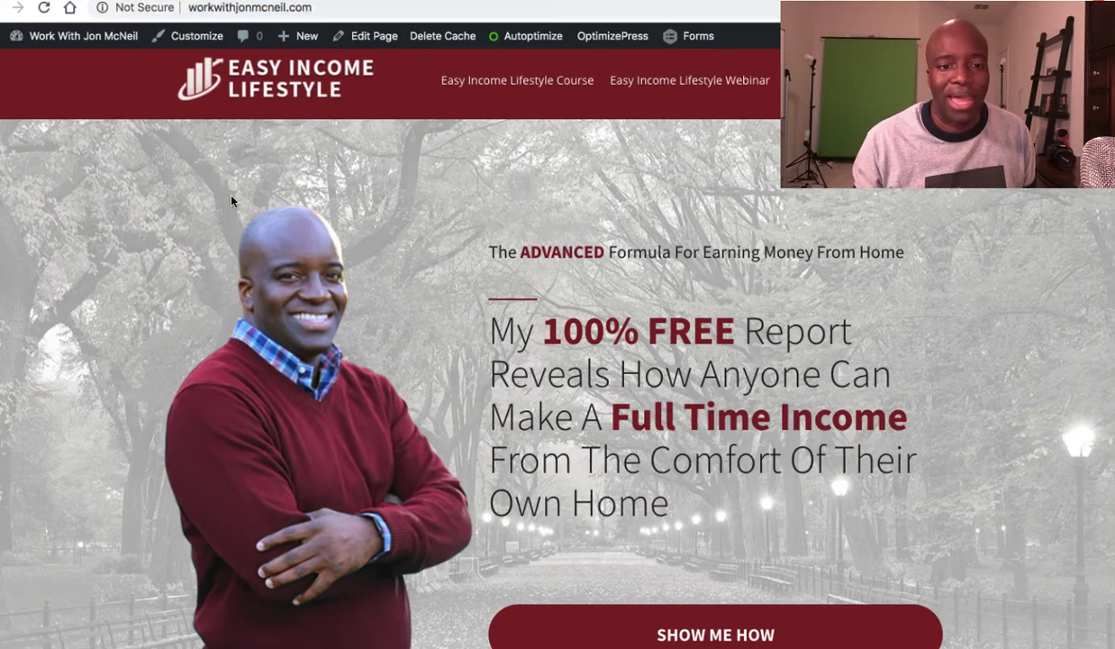
left_click(285, 78)
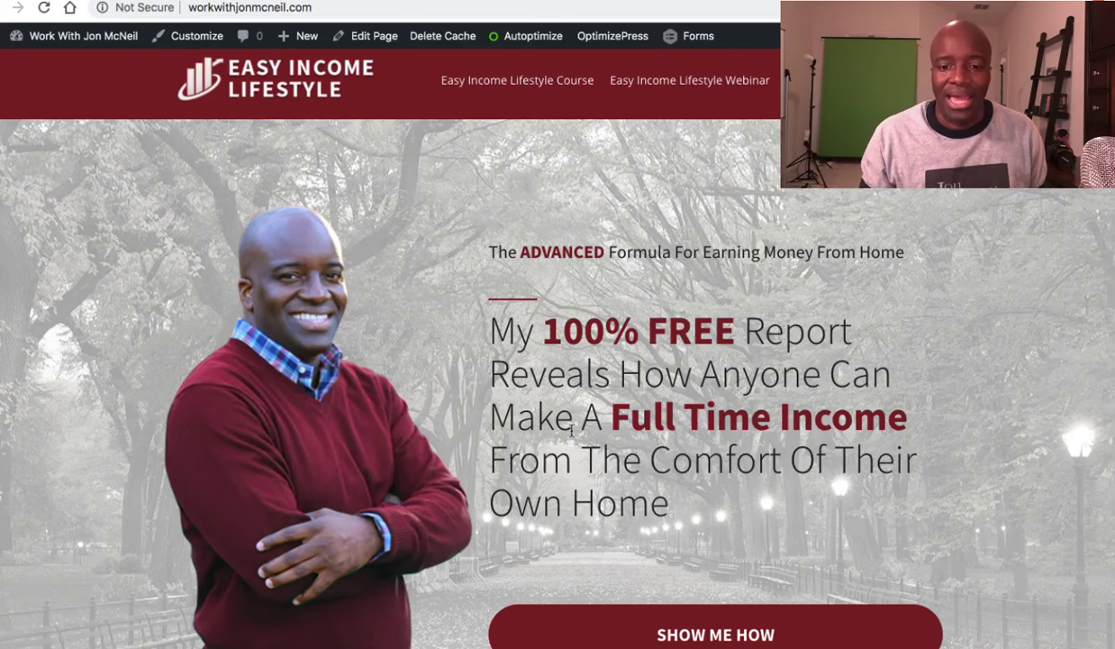
Step: Open the free report sign-up form through Show Me How, review its fields, and close it
scroll(571, 431, "down", 2)
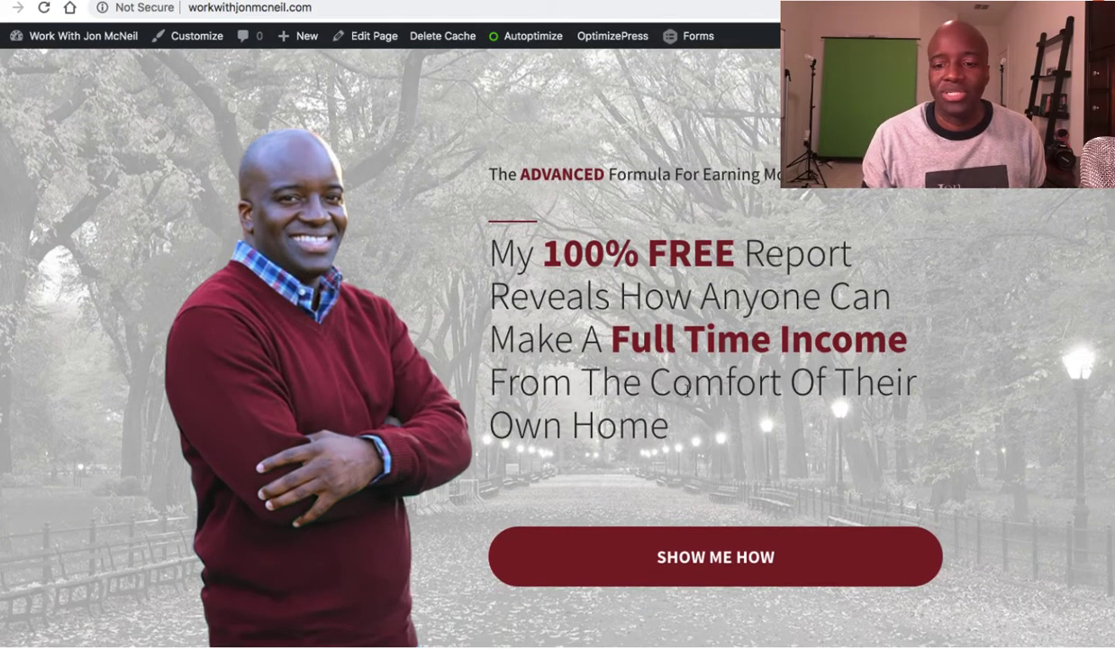
left_click(741, 568)
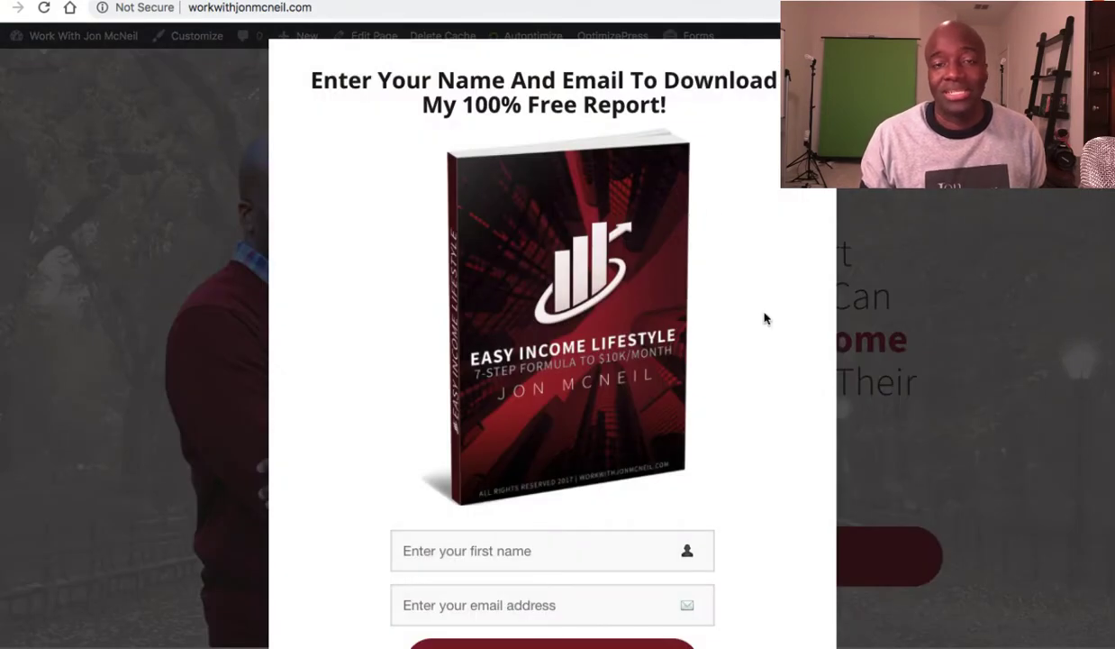
scroll(625, 278, "down", 1)
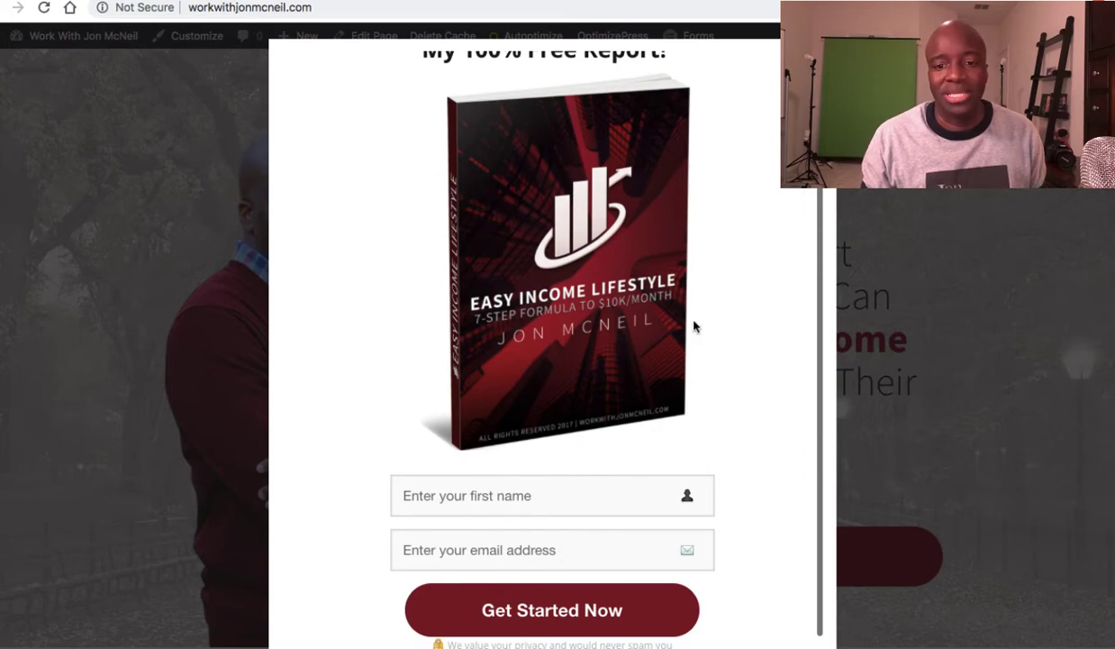
key("Escape")
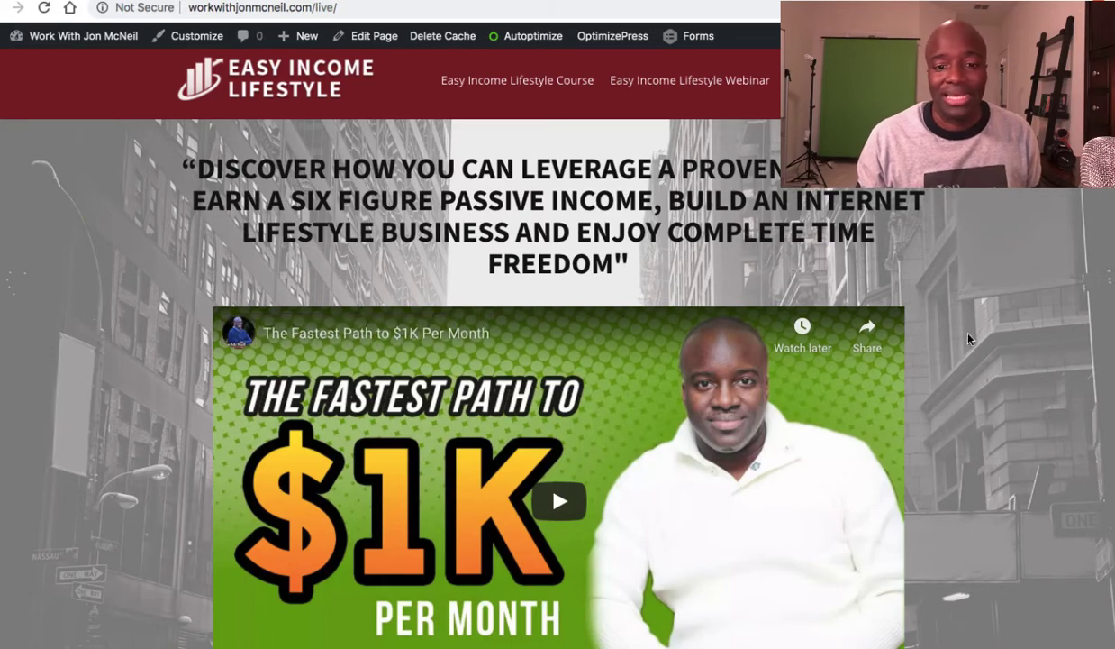
Step: Read through the live sales page, from the video and personal story to the numbered formula steps and closing options
scroll(964, 339, "down", 5)
scroll(970, 339, "down", 20)
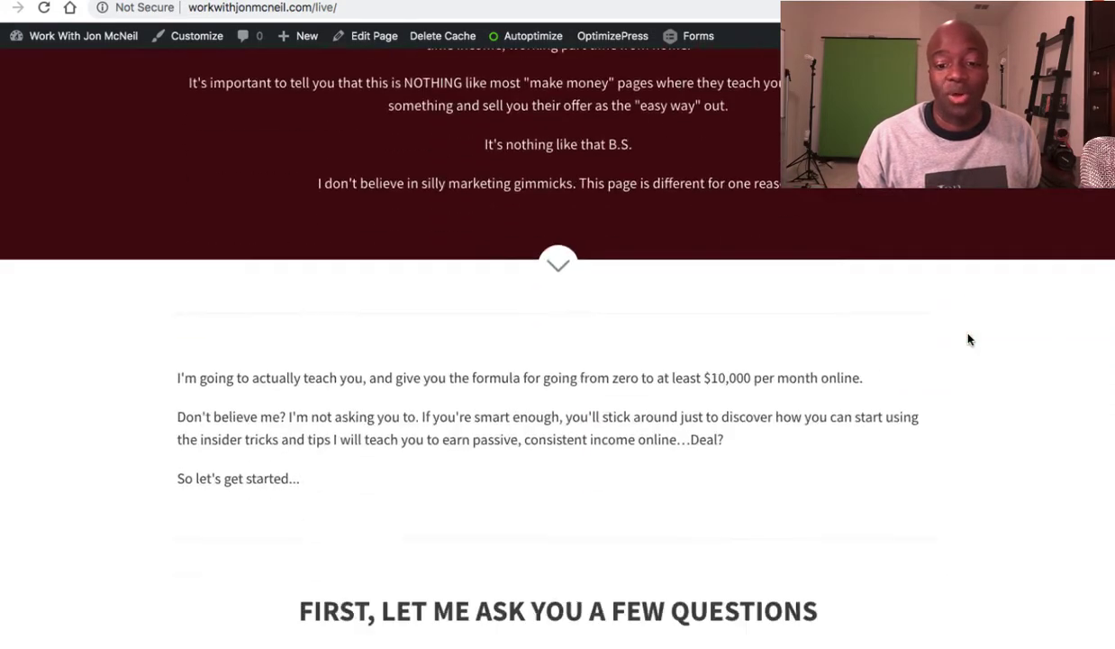
scroll(969, 339, "down", 20)
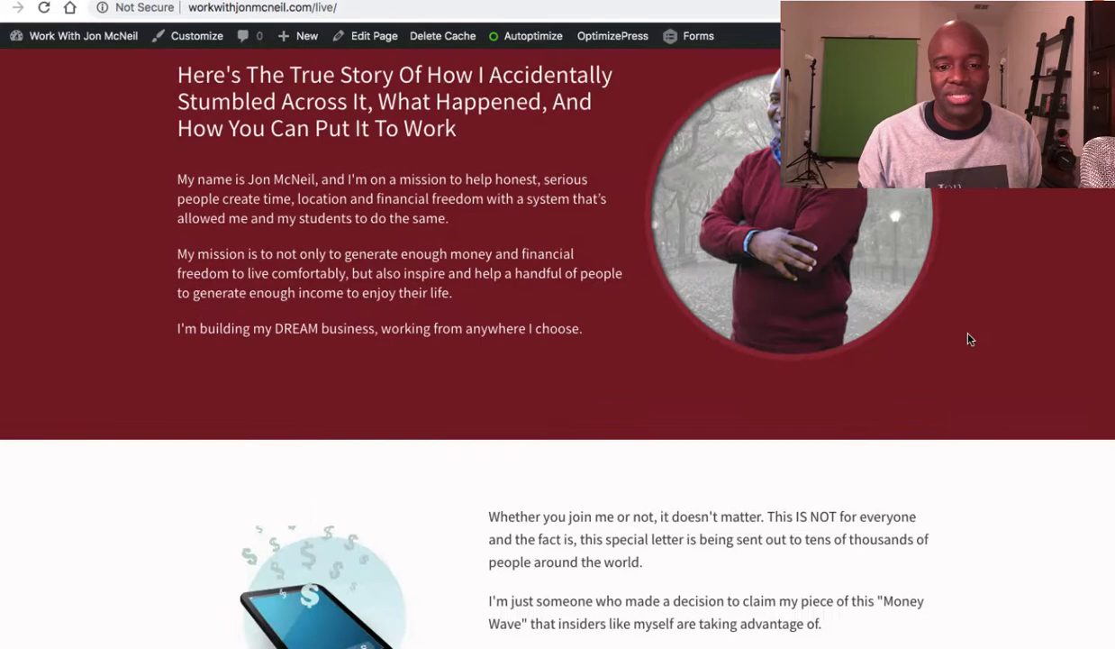
scroll(970, 339, "down", 12)
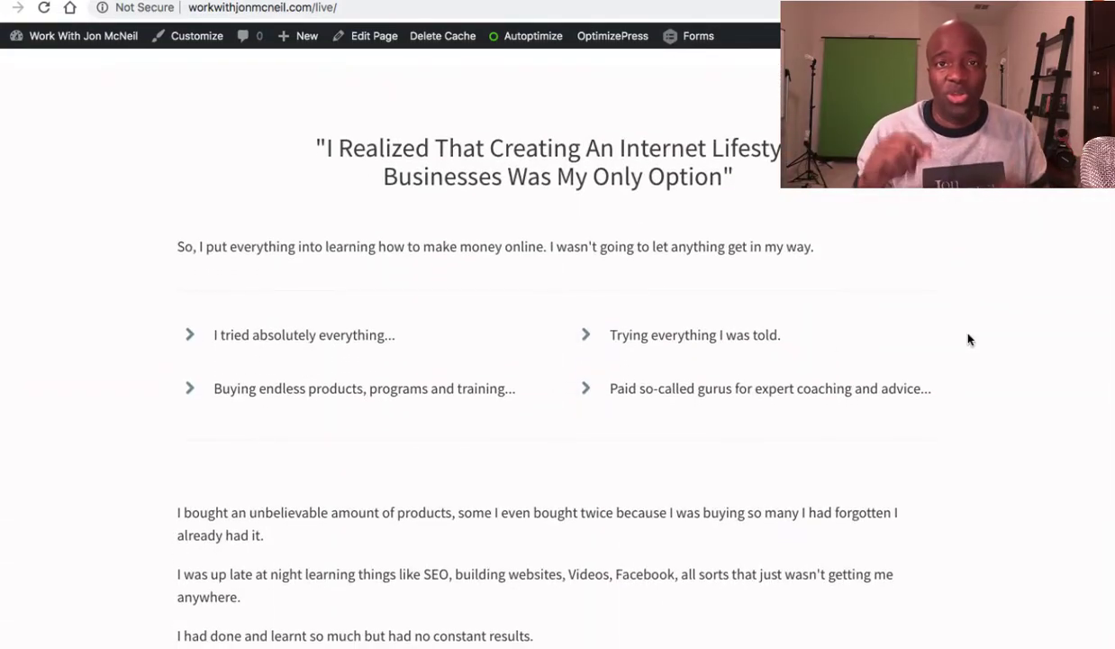
scroll(970, 339, "down", 15)
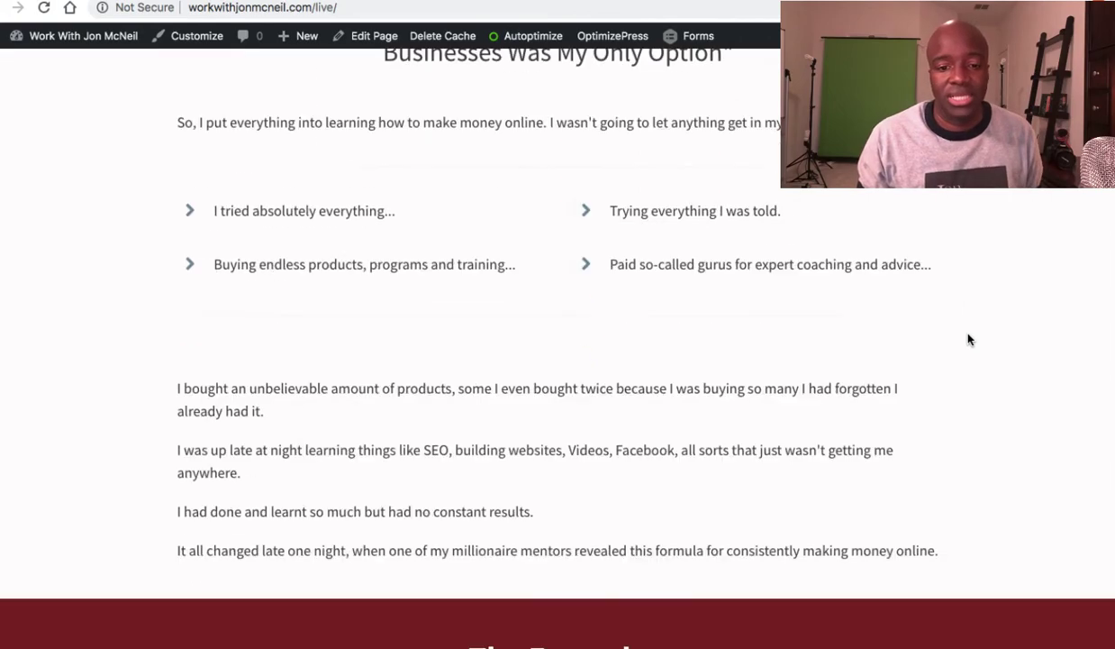
scroll(969, 339, "down", 20)
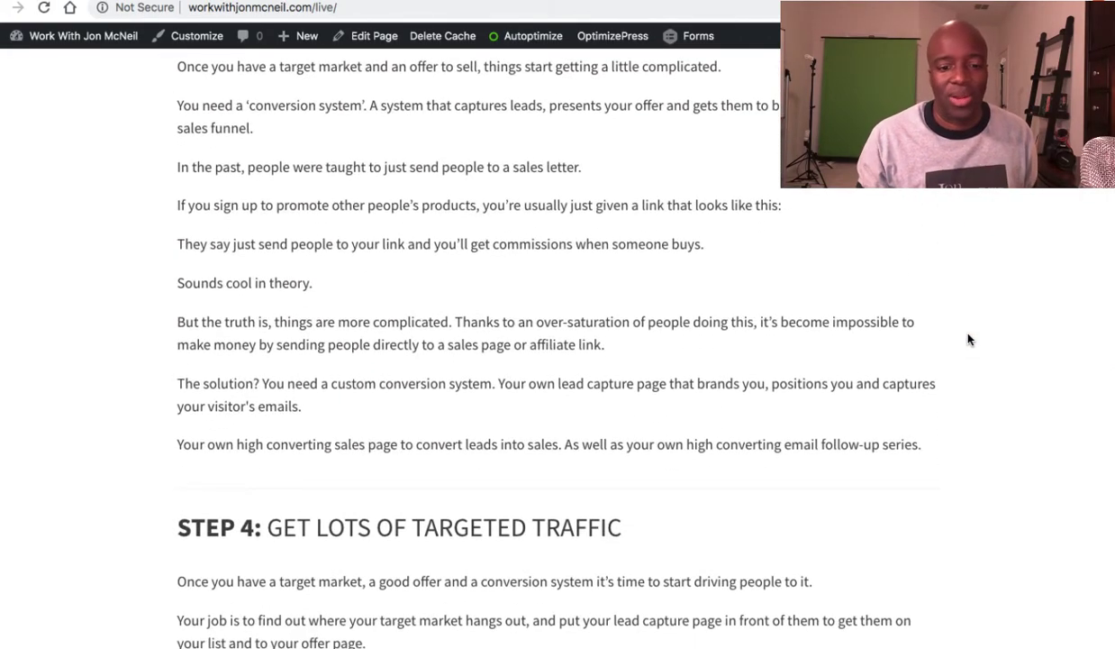
scroll(969, 339, "down", 6)
scroll(969, 339, "down", 18)
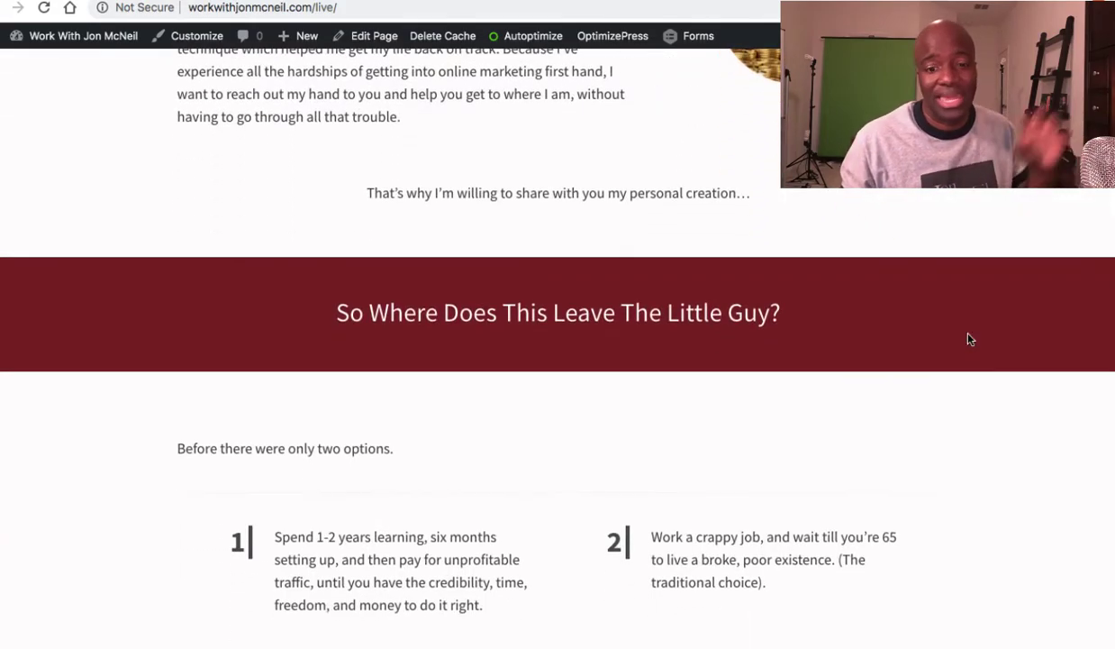
scroll(970, 339, "up", 20)
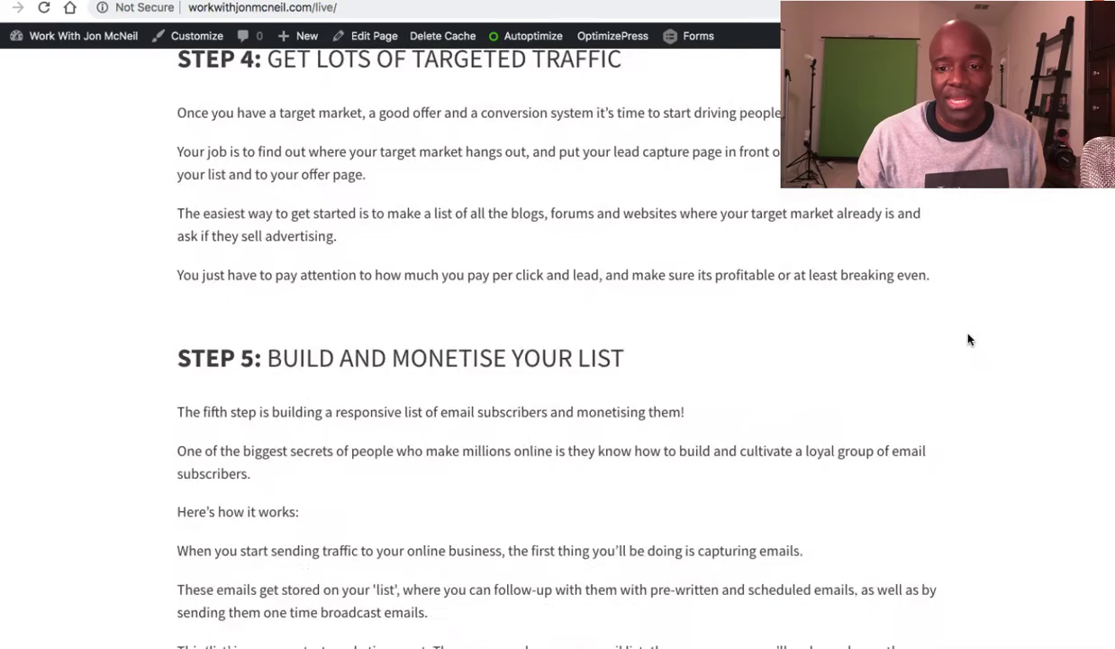
scroll(802, 333, "up", 10)
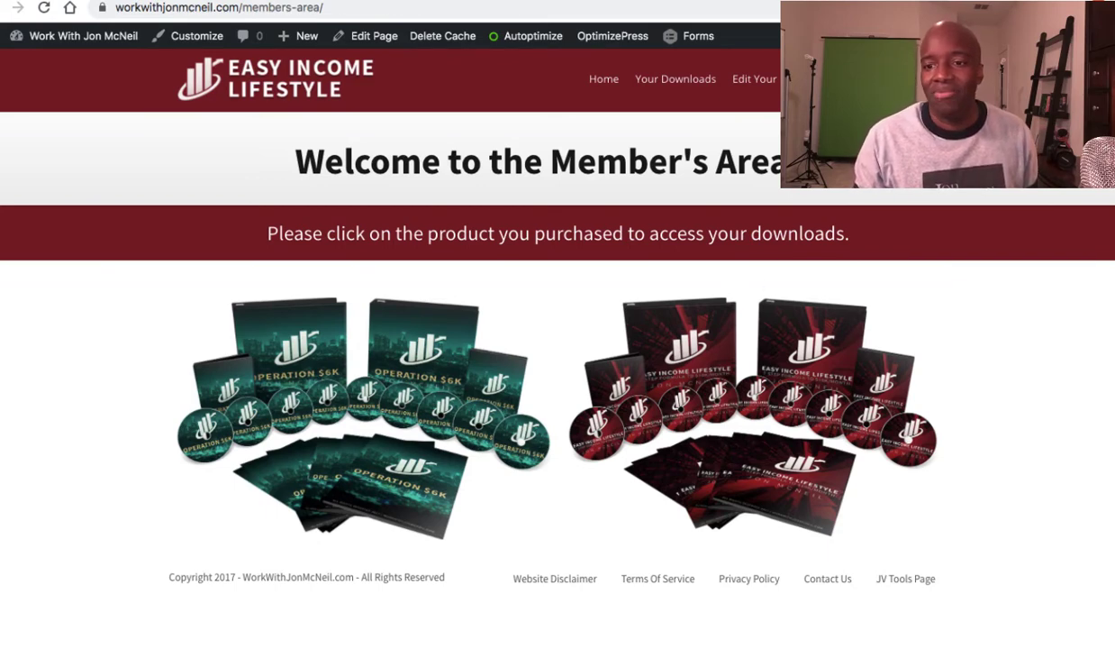
Step: Open the Easy Income Lifestyle course from the members area and review its list of training videos
left_click(753, 415)
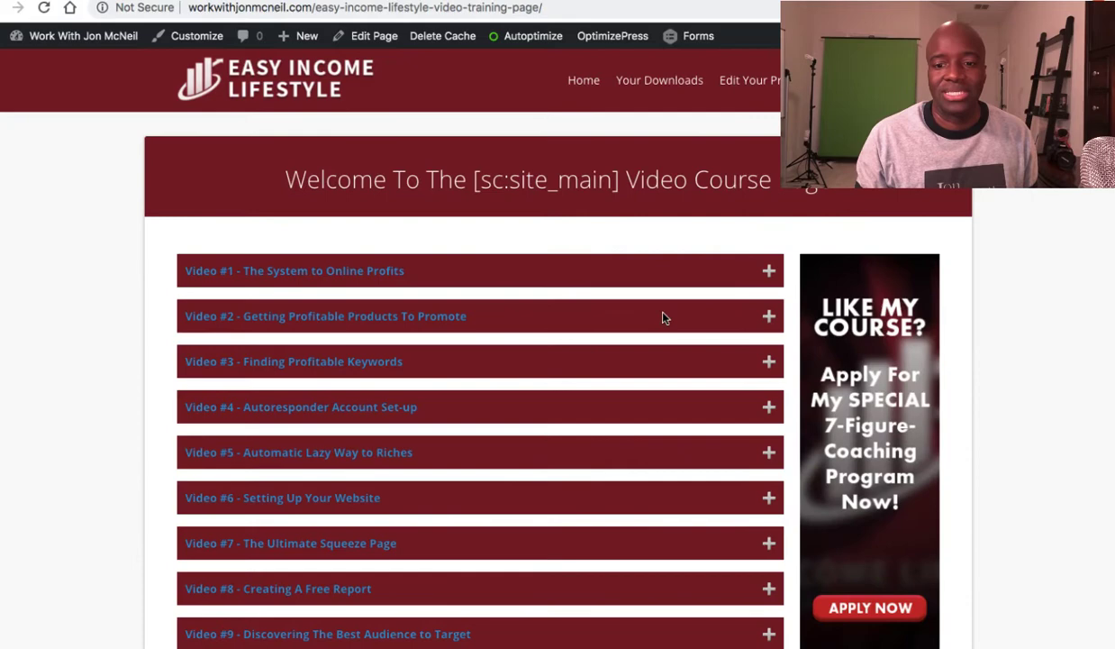
scroll(664, 317, "down", 3)
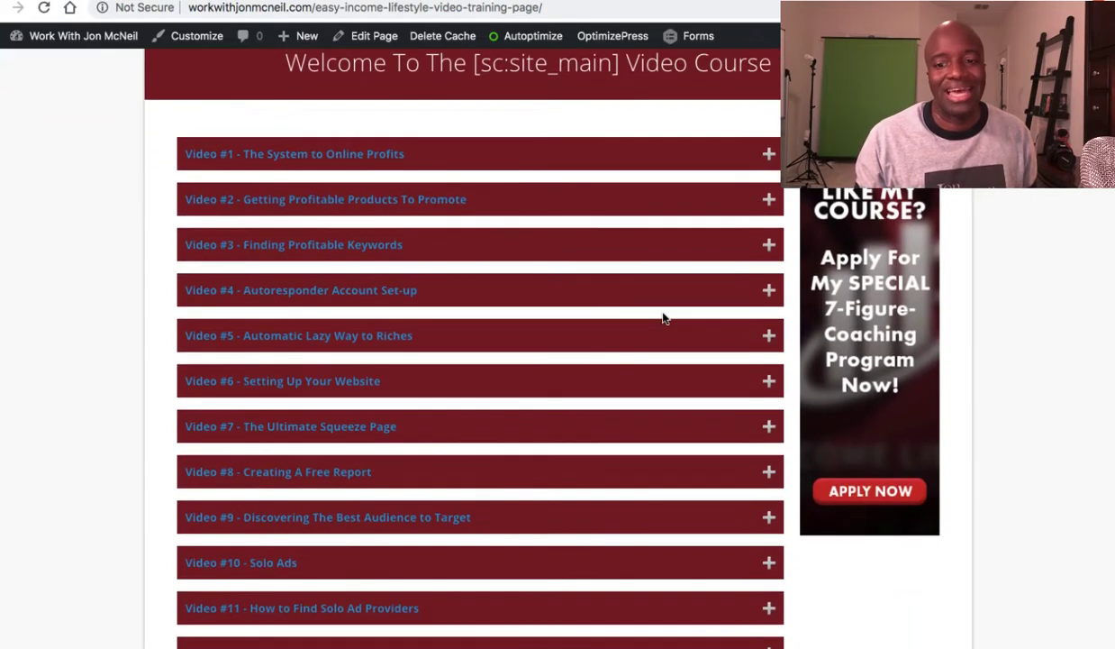
scroll(663, 318, "down", 2)
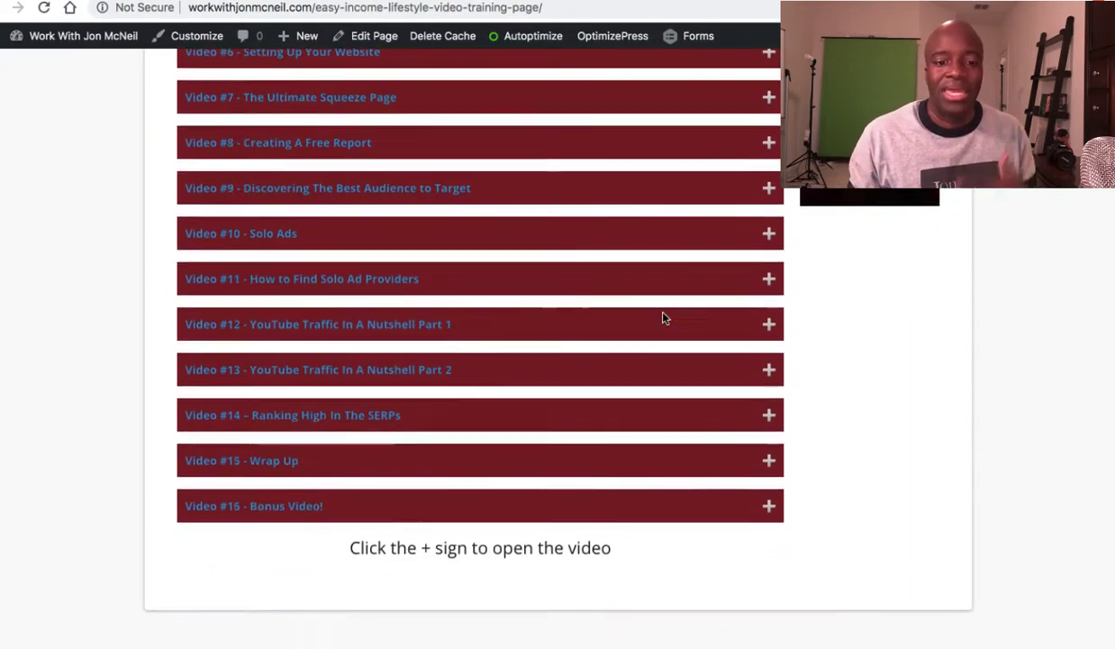
scroll(663, 317, "up", 5)
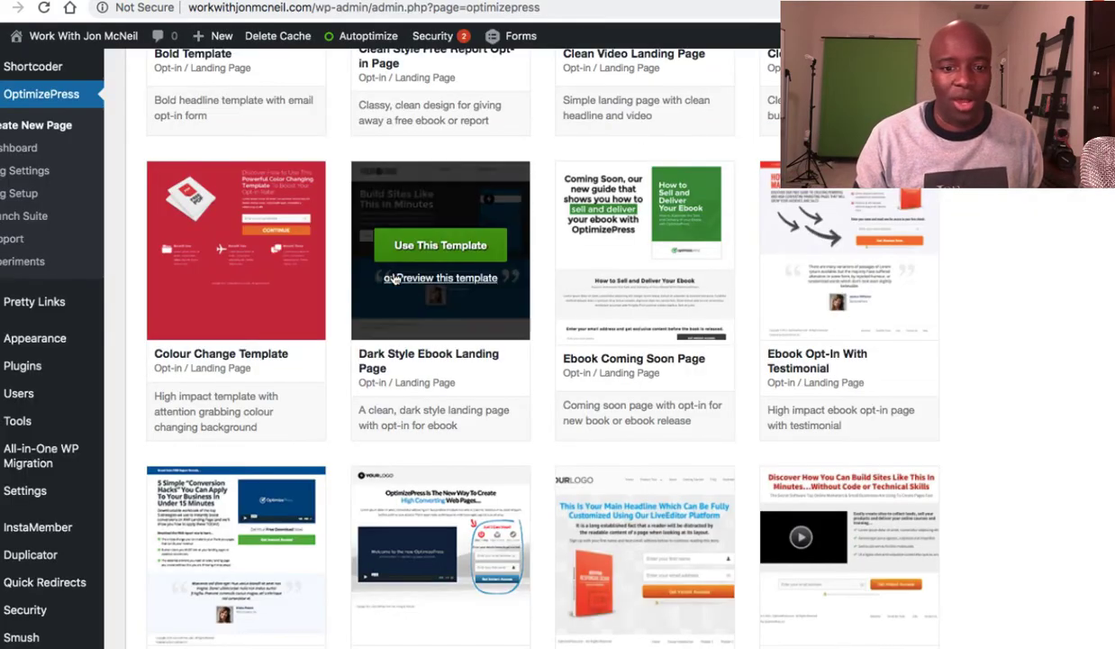
Step: Review the OptimizePress opt-in and landing page templates and the page type options for creating a new page
scroll(584, 391, "up", 1)
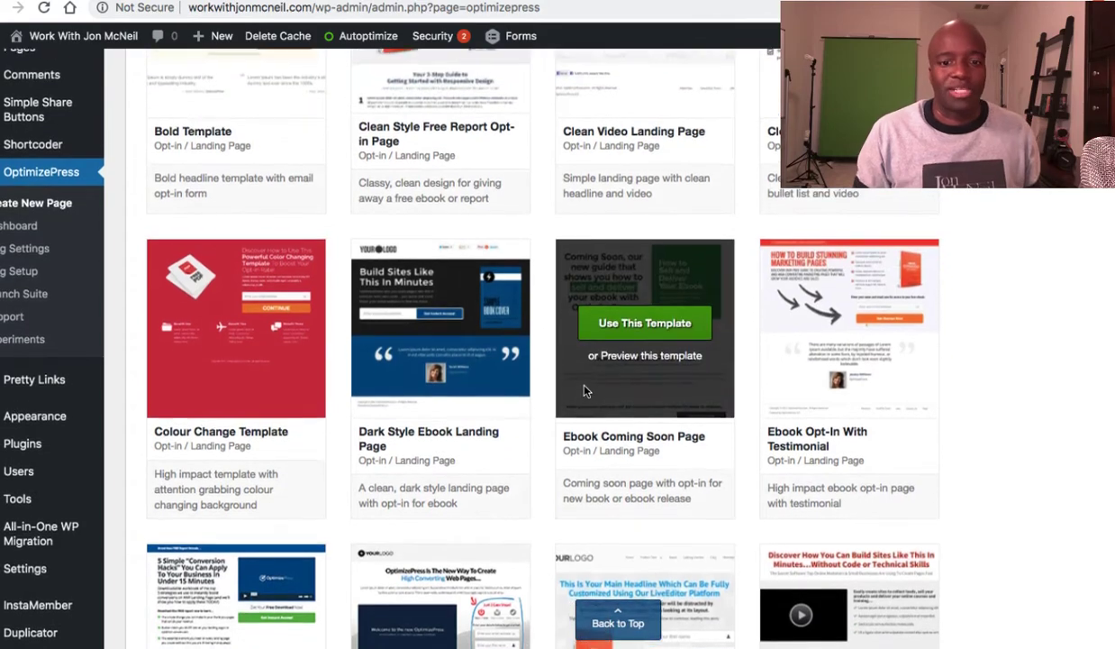
scroll(584, 390, "up", 4)
scroll(584, 390, "up", 4)
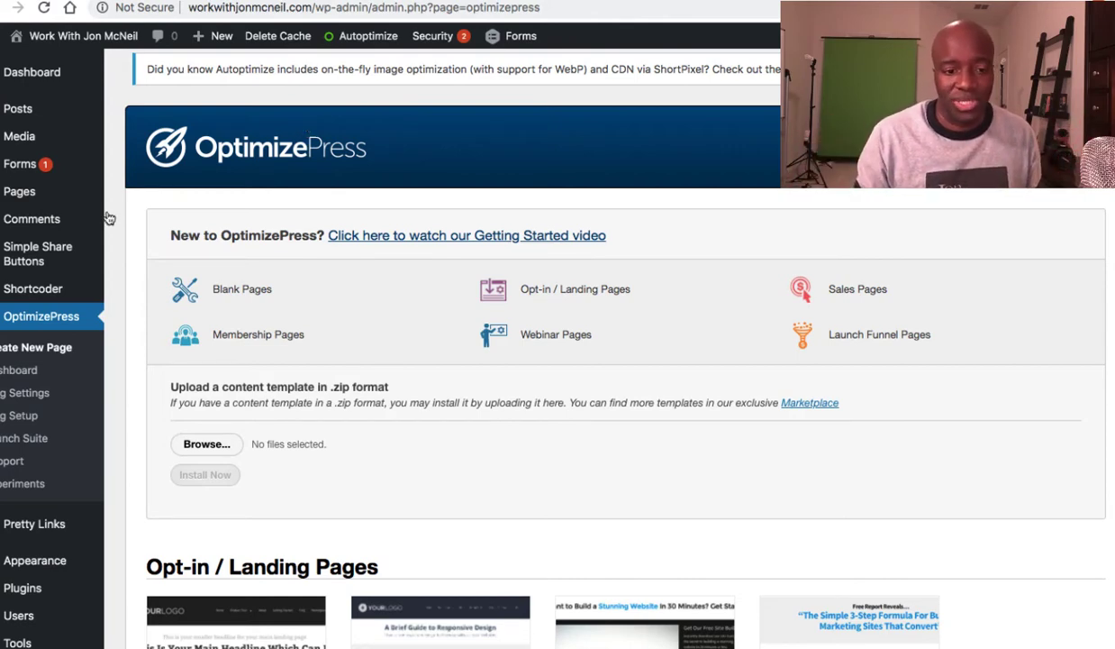
scroll(532, 323, "down", 1)
scroll(532, 323, "down", 3)
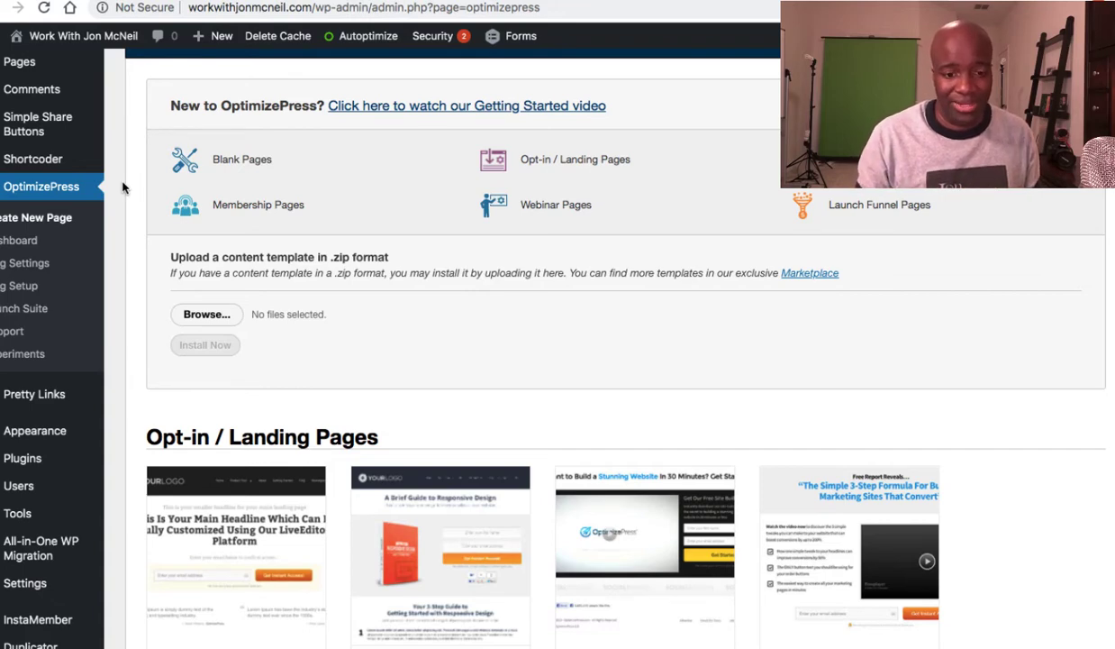
Step: Browse the whole OptimizePress template library, covering landing, sales, membership, home, launch funnel and blank page templates
scroll(411, 270, "down", 7)
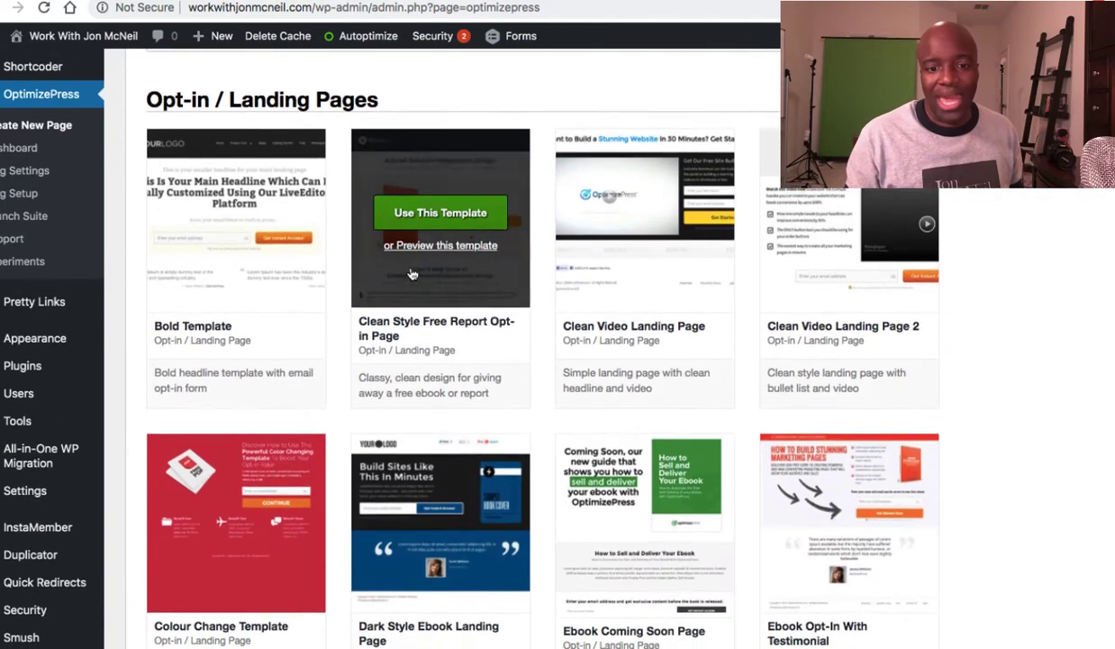
scroll(484, 219, "down", 2)
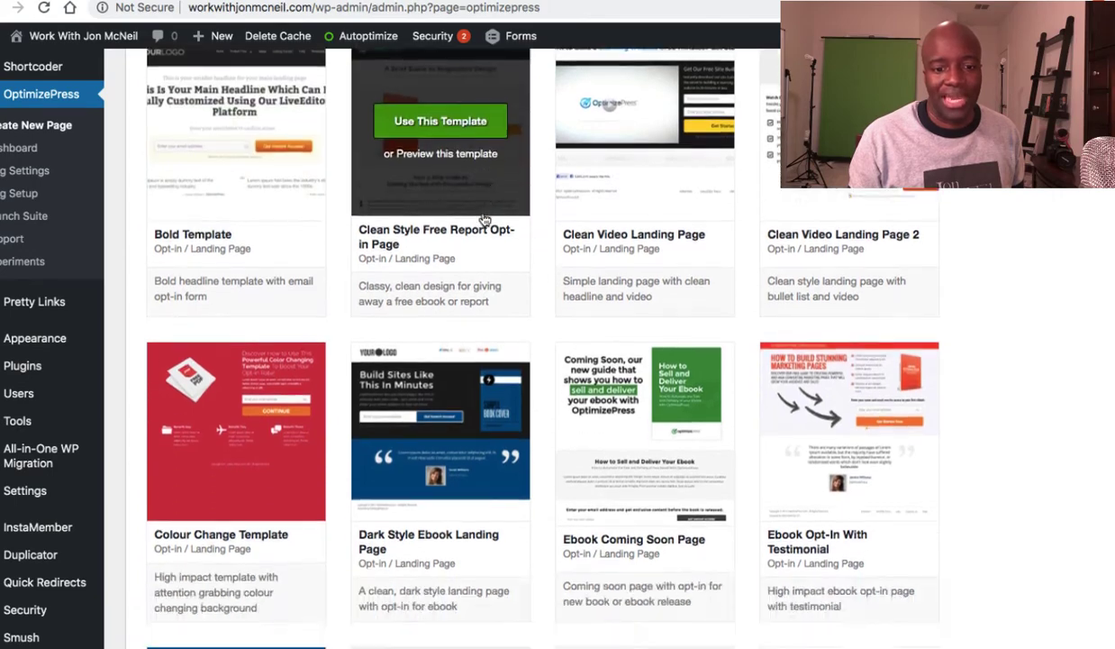
scroll(483, 219, "down", 20)
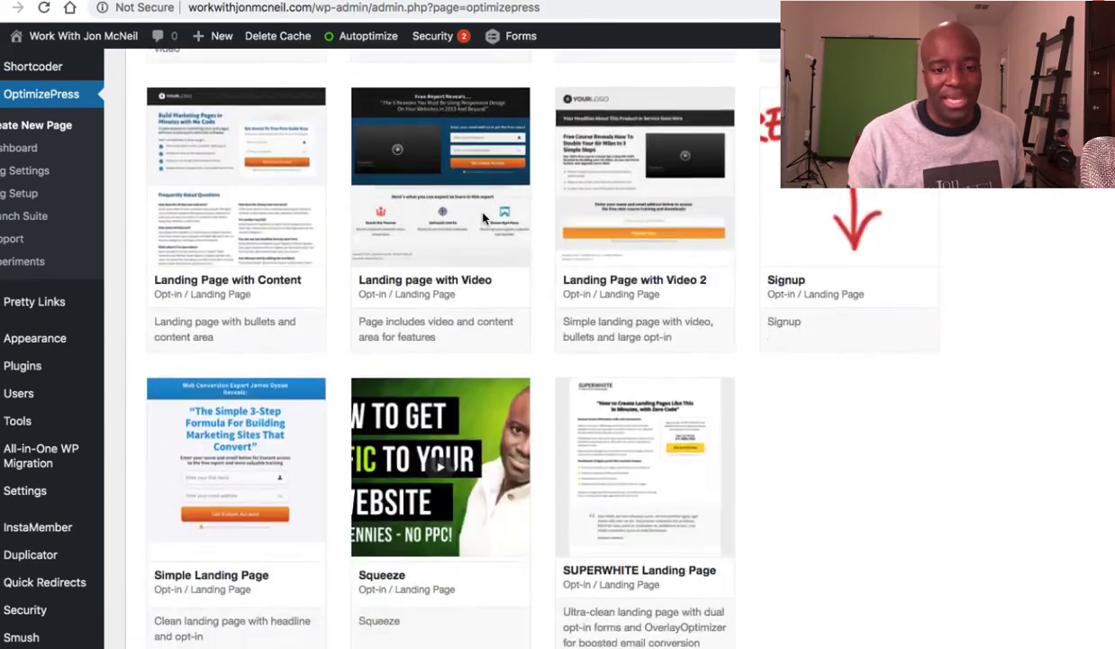
scroll(484, 219, "down", 20)
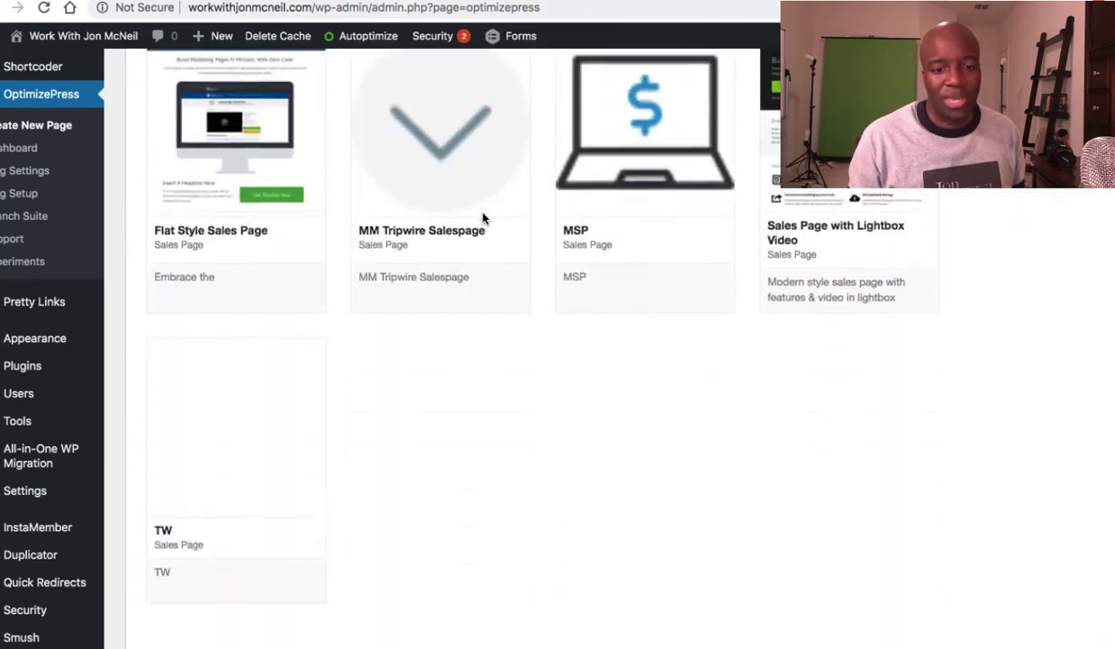
scroll(484, 219, "down", 20)
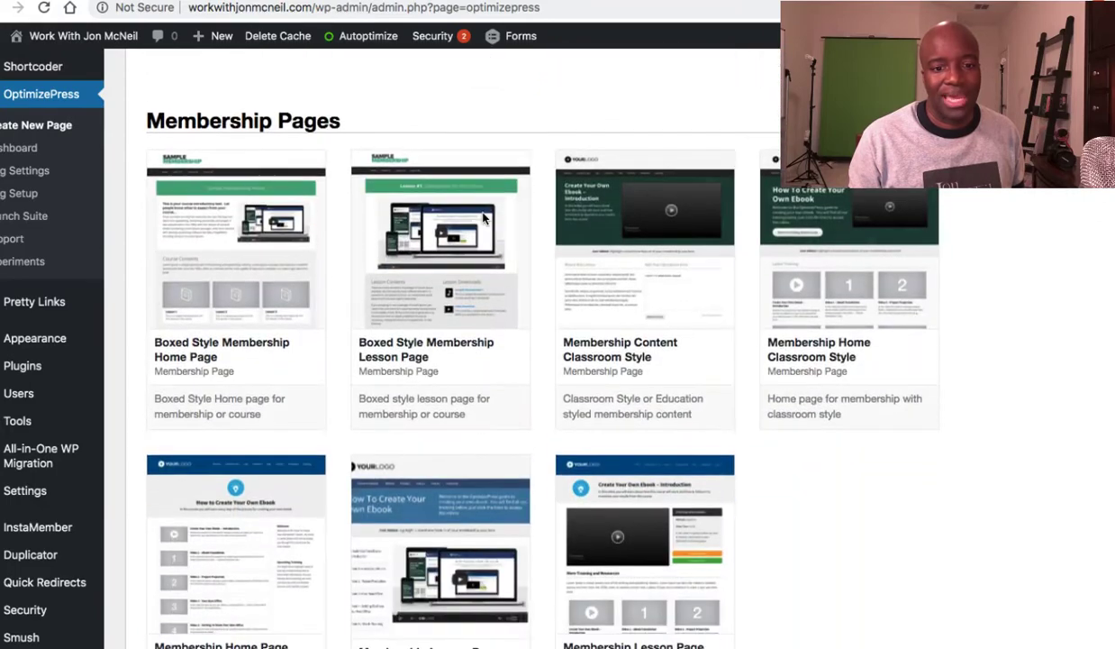
scroll(484, 219, "down", 20)
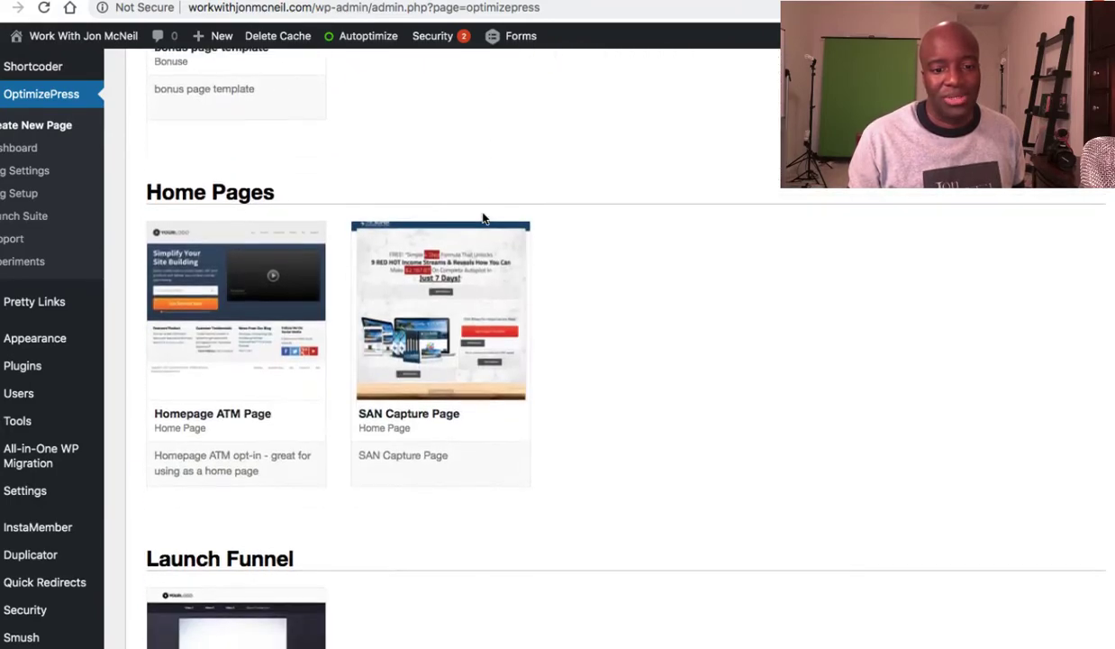
scroll(483, 219, "down", 20)
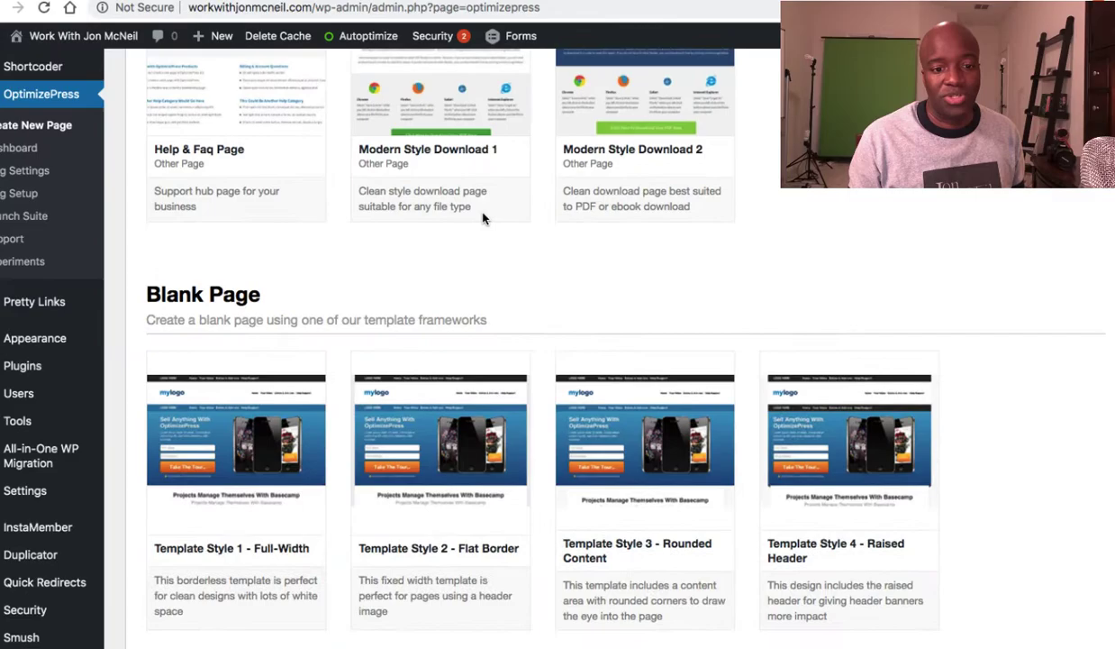
scroll(484, 219, "down", 1)
scroll(483, 219, "up", 10)
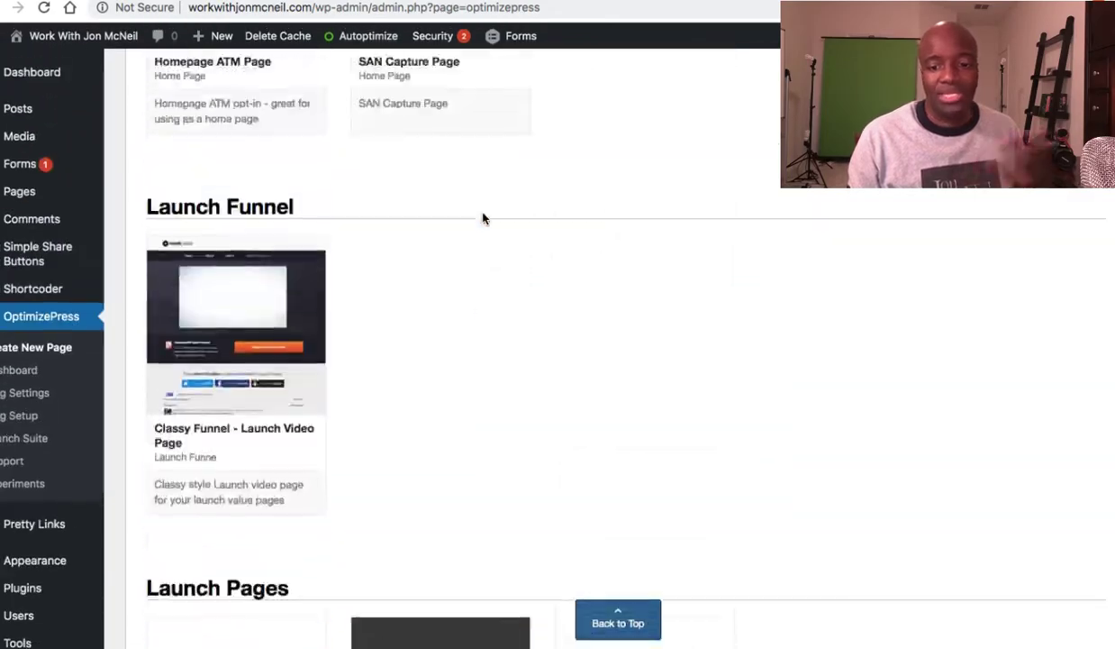
scroll(484, 219, "up", 10)
scroll(482, 218, "up", 20)
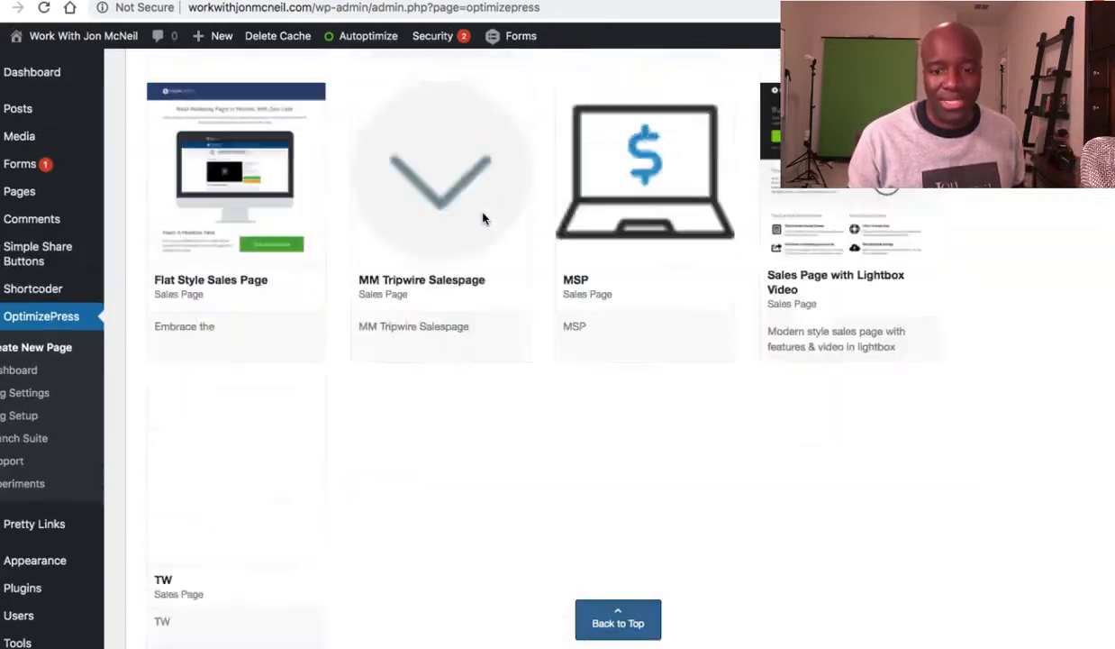
scroll(482, 218, "up", 3)
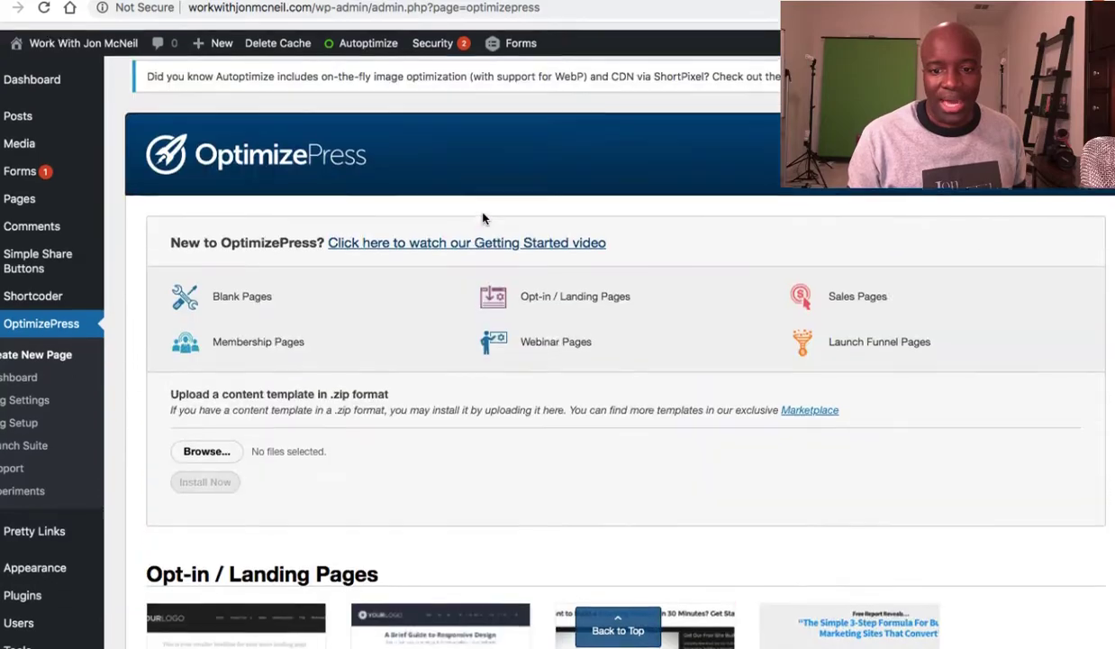
Step: Open the OptimizePress template Marketplace linked in the content template upload section
scroll(482, 218, "down", 10)
scroll(482, 218, "up", 5)
scroll(482, 218, "up", 3)
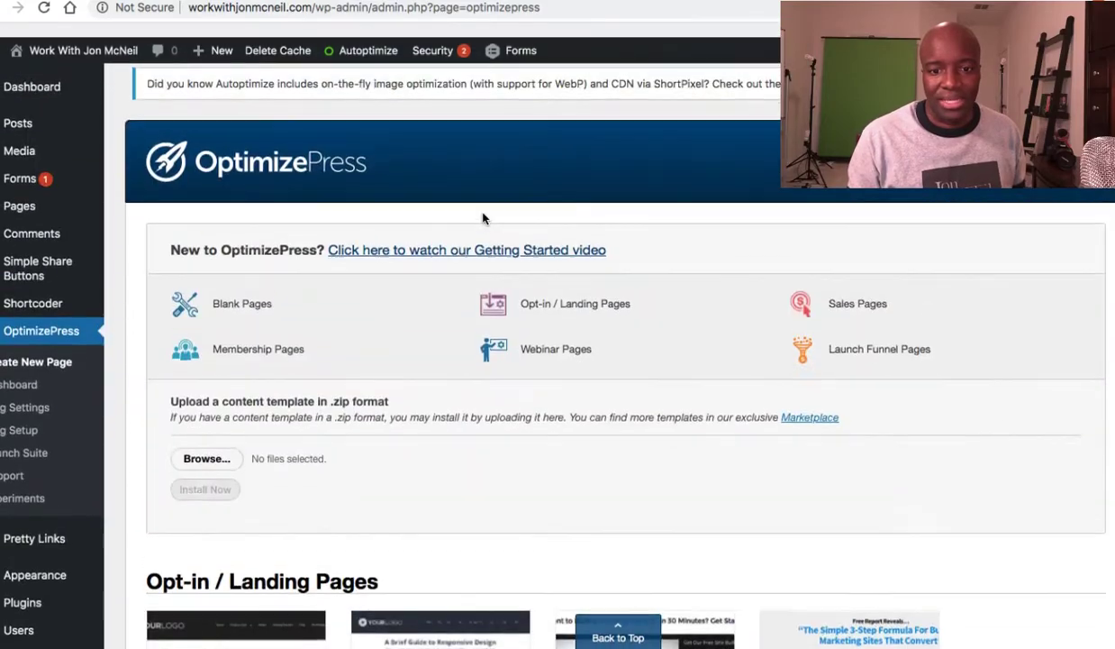
scroll(482, 218, "down", 1)
scroll(543, 347, "down", 3)
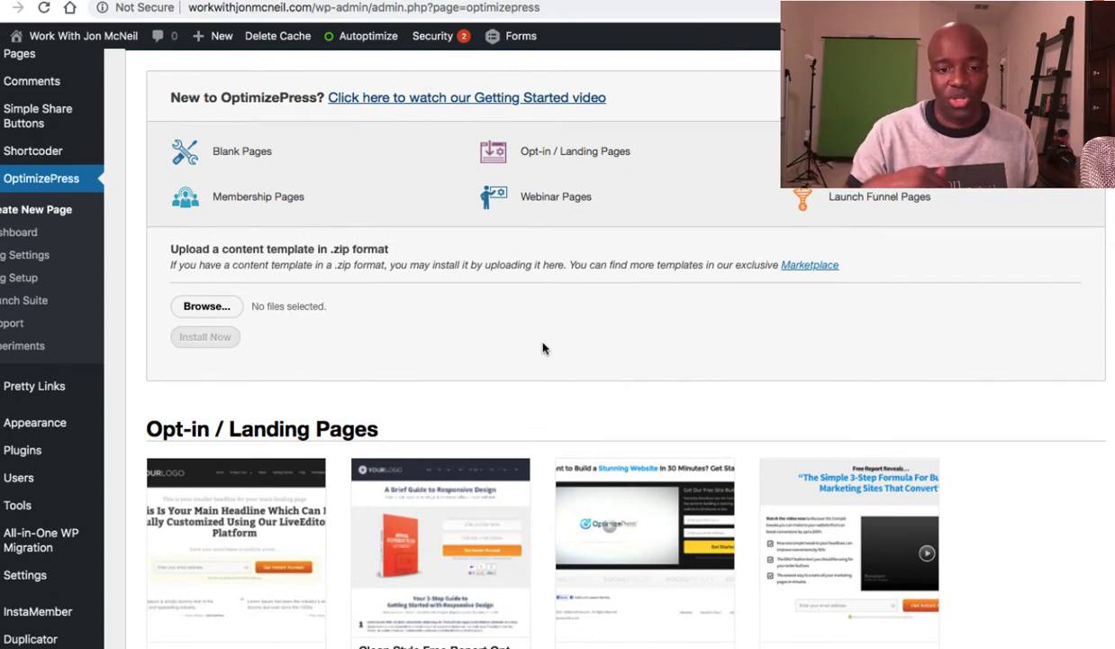
left_click(808, 268)
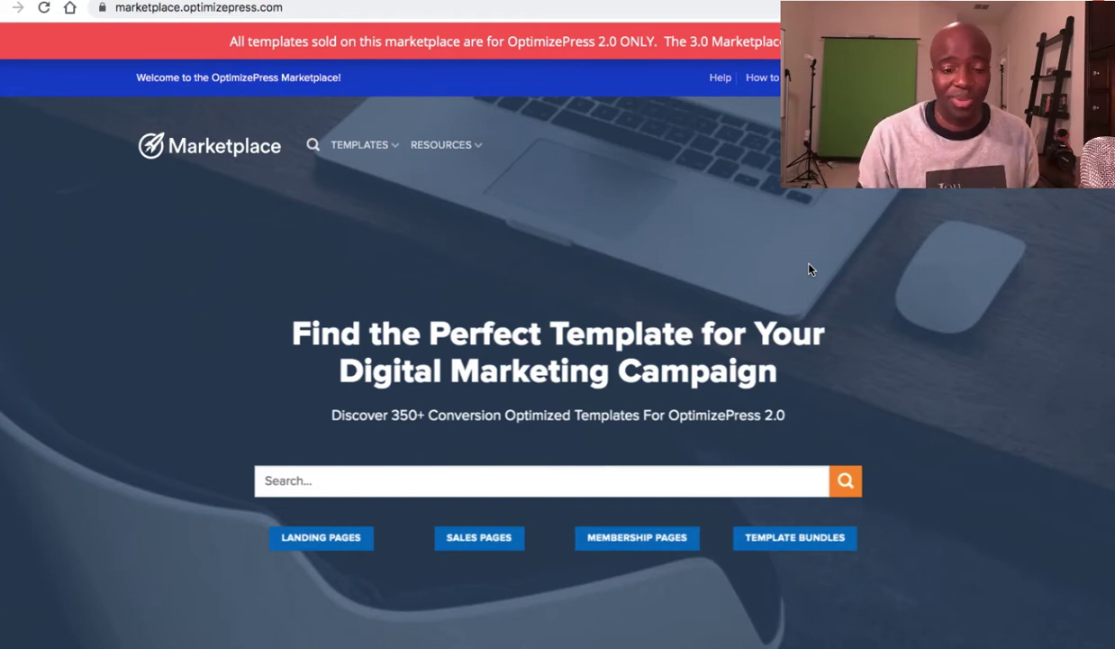
Step: Open the Marketplace's Landing Pages template category and browse the free and paid landing page templates
mouse_move(372, 144)
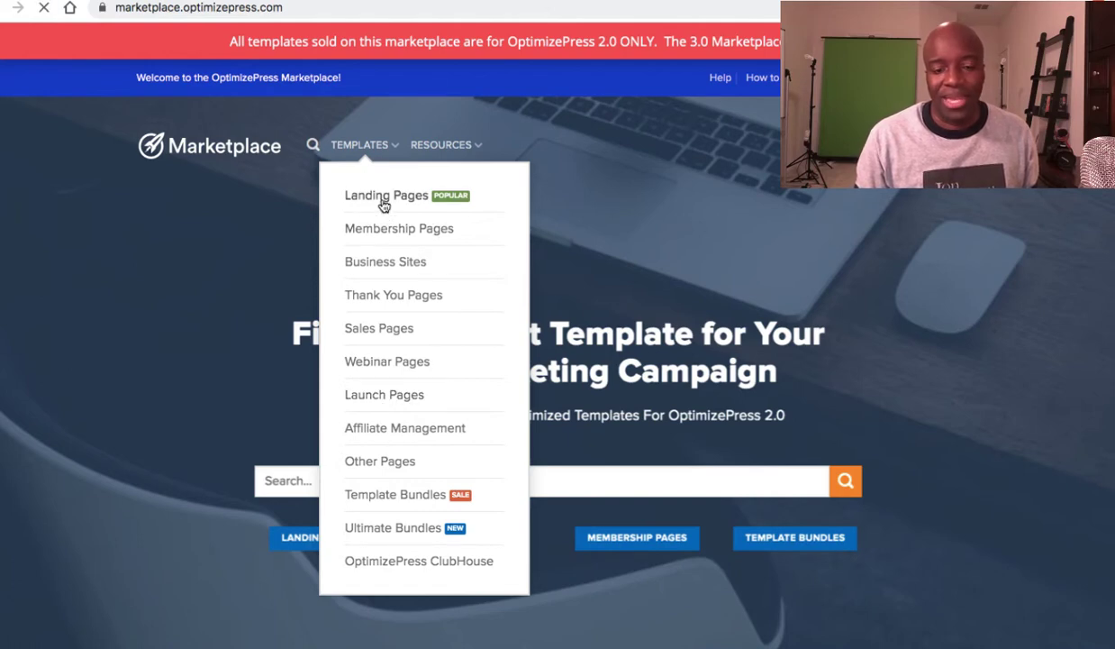
left_click(383, 200)
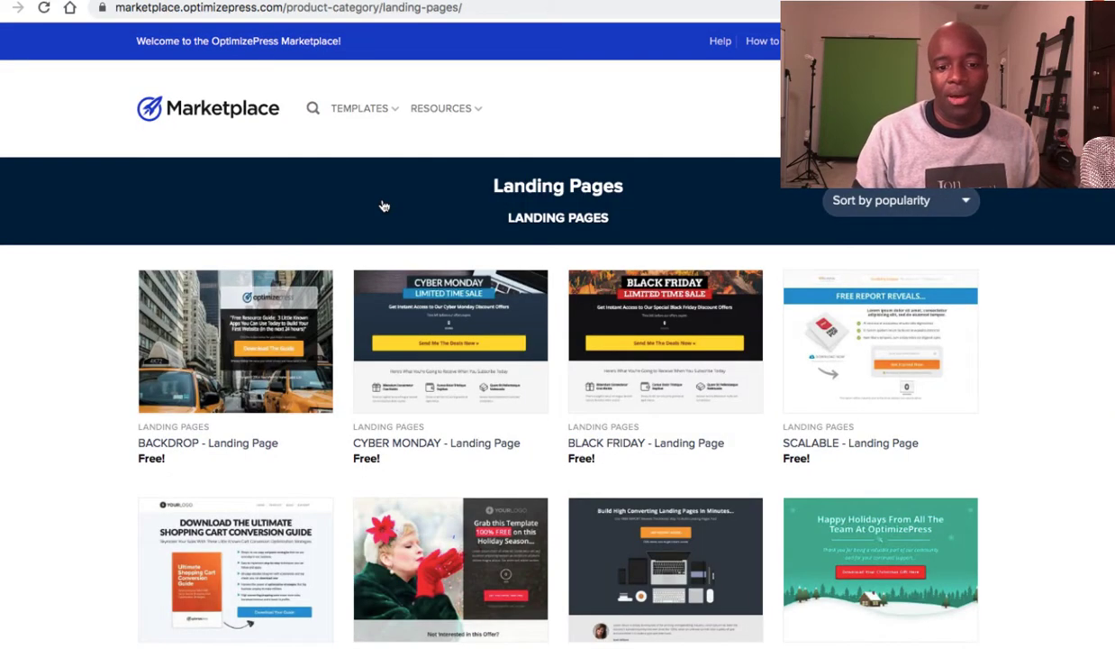
scroll(805, 435, "down", 3)
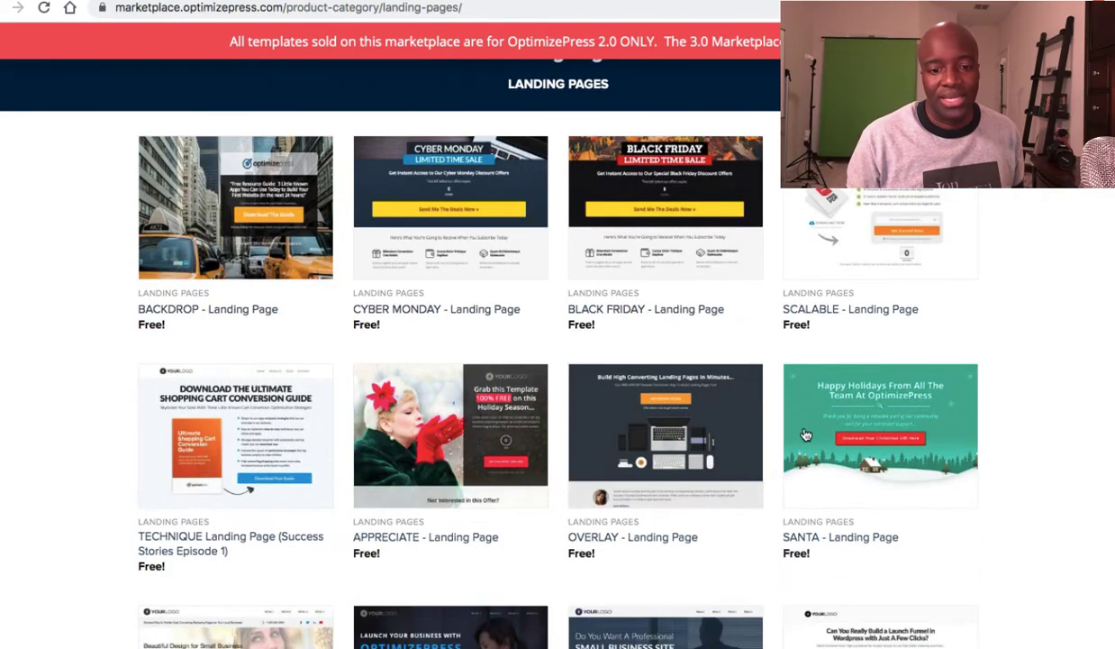
scroll(805, 432, "down", 1)
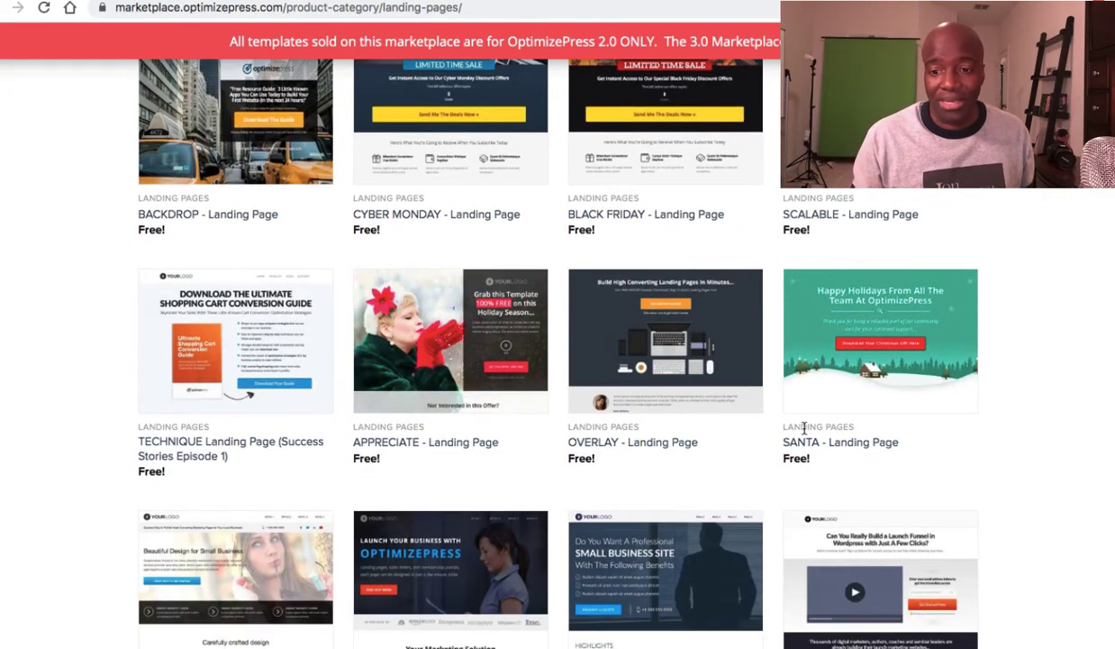
scroll(682, 316, "down", 1)
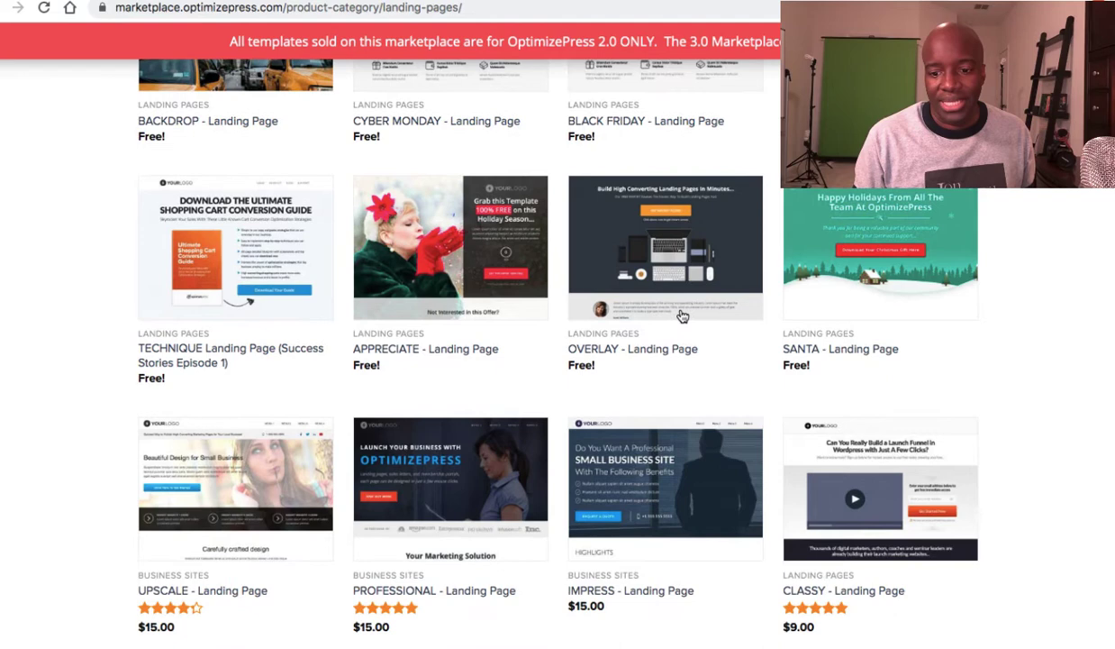
scroll(898, 522, "down", 1)
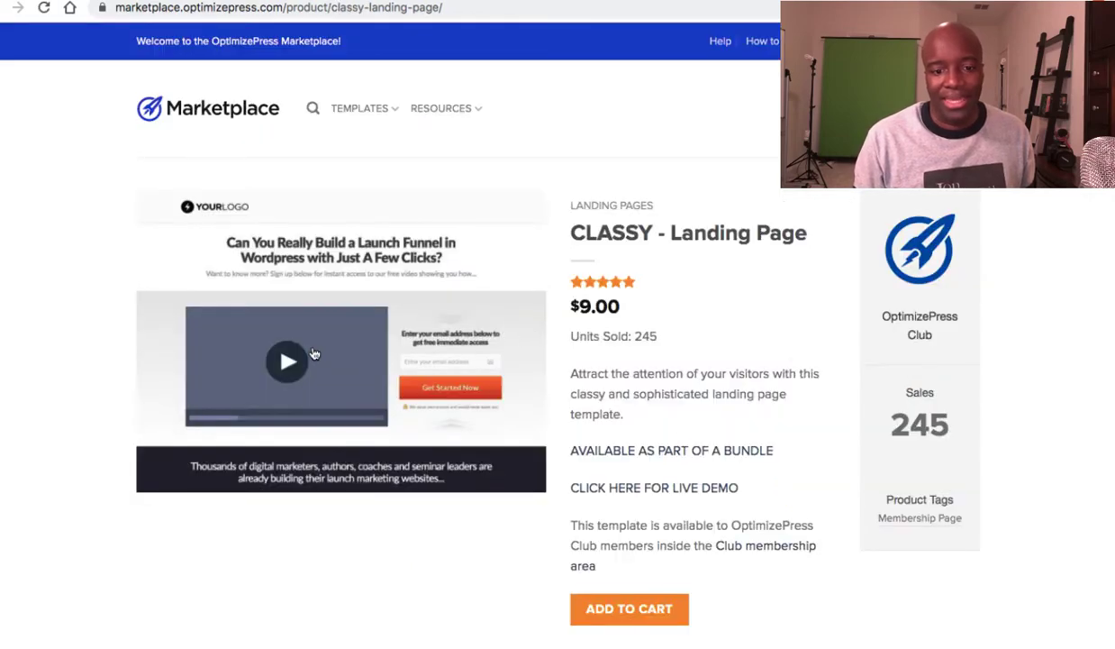
Step: View the enlarged preview of the CLASSY - Landing Page template, close it and look over its product page
left_click(314, 352)
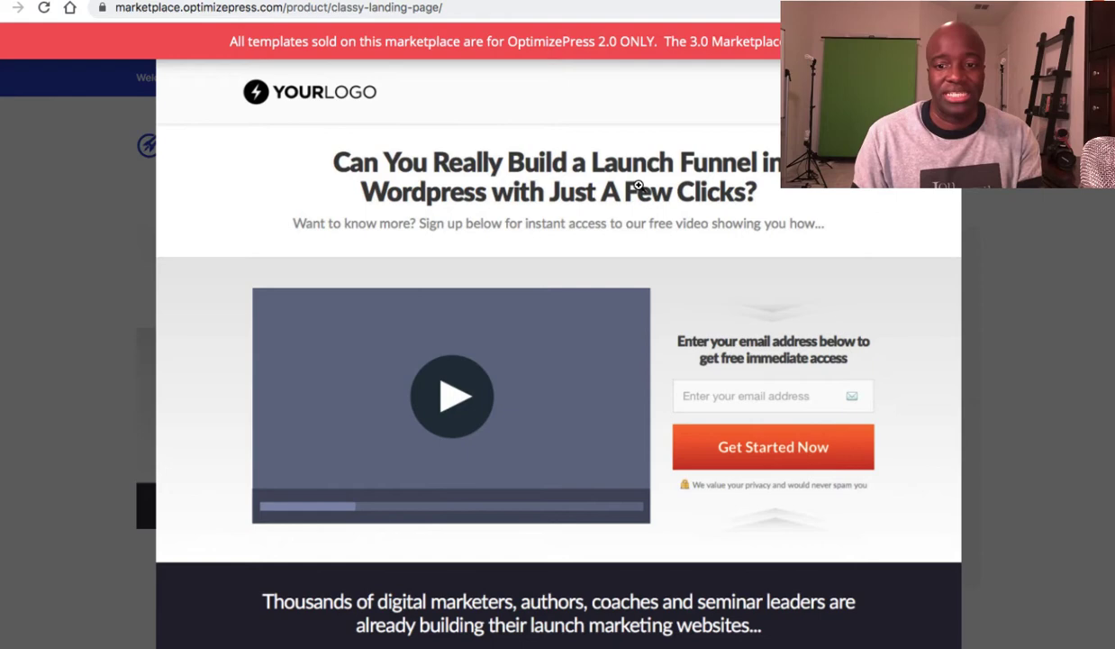
left_click(1073, 198)
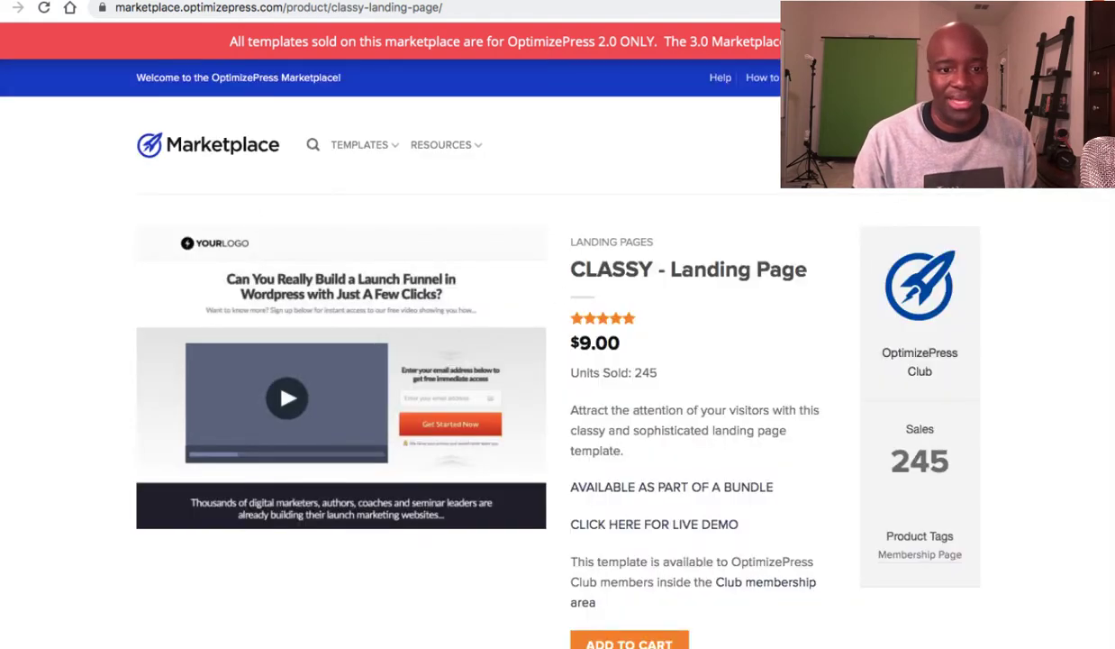
scroll(593, 163, "up", 1)
scroll(594, 163, "down", 1)
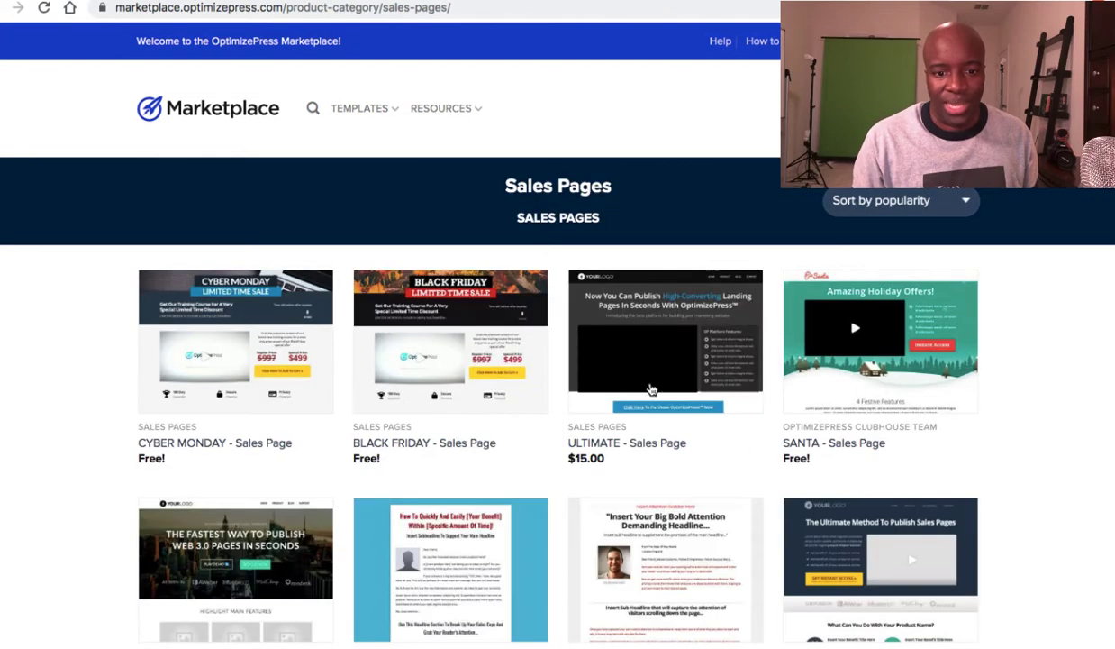
Step: Browse the Sales Pages templates and view the enlarged preview of the ULTIMATE - Sales Page template
scroll(423, 383, "down", 3)
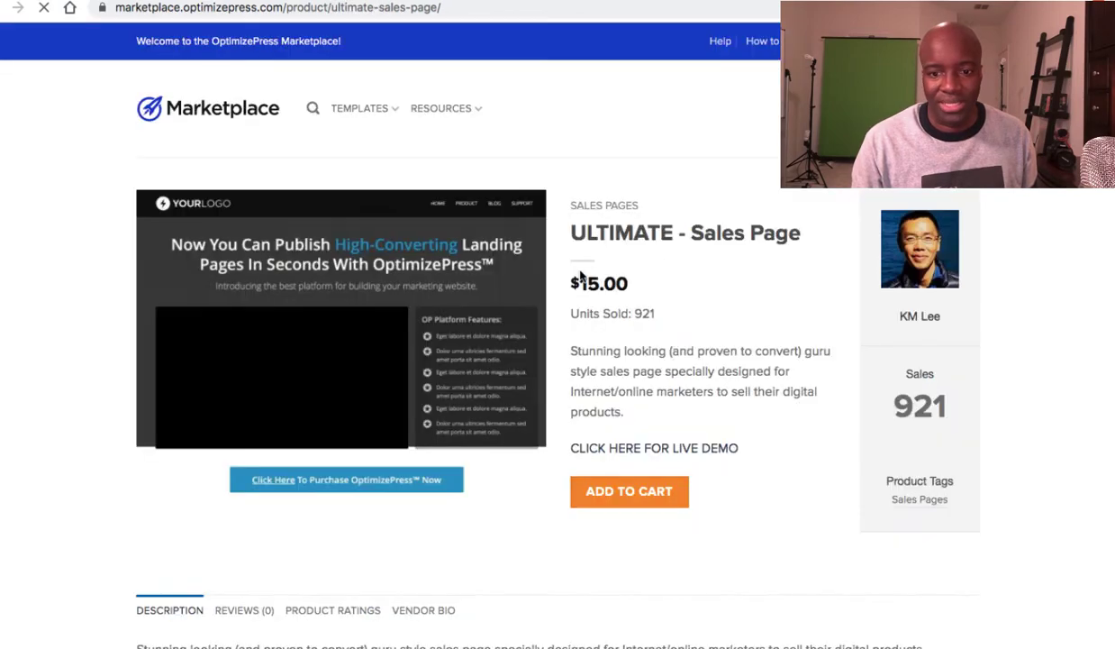
left_click(312, 329)
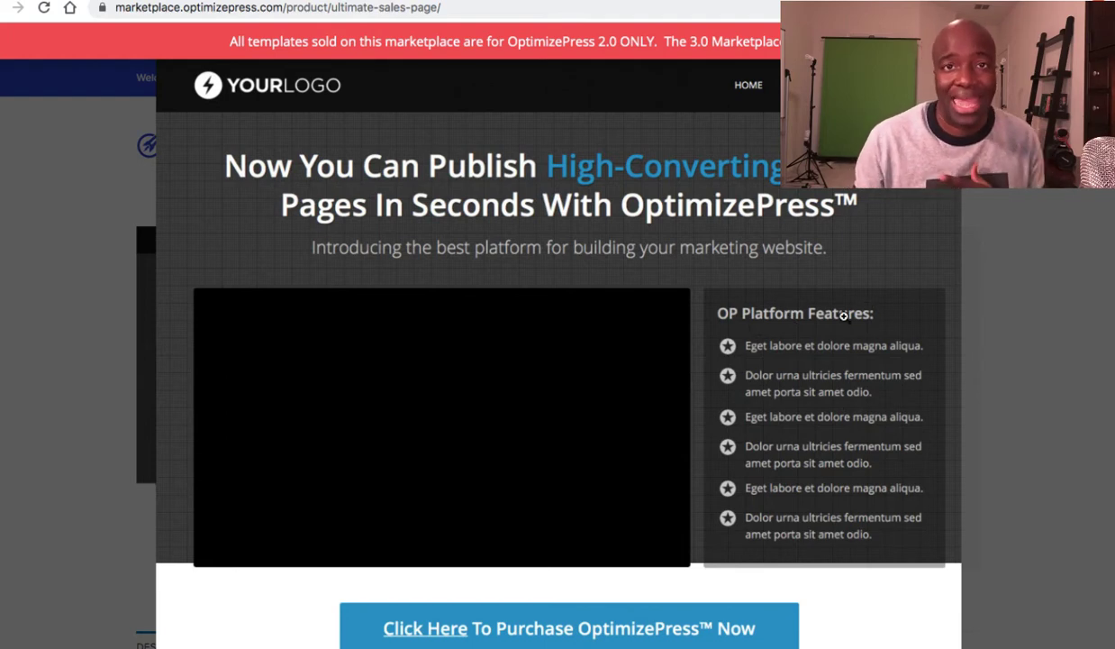
left_click(1027, 239)
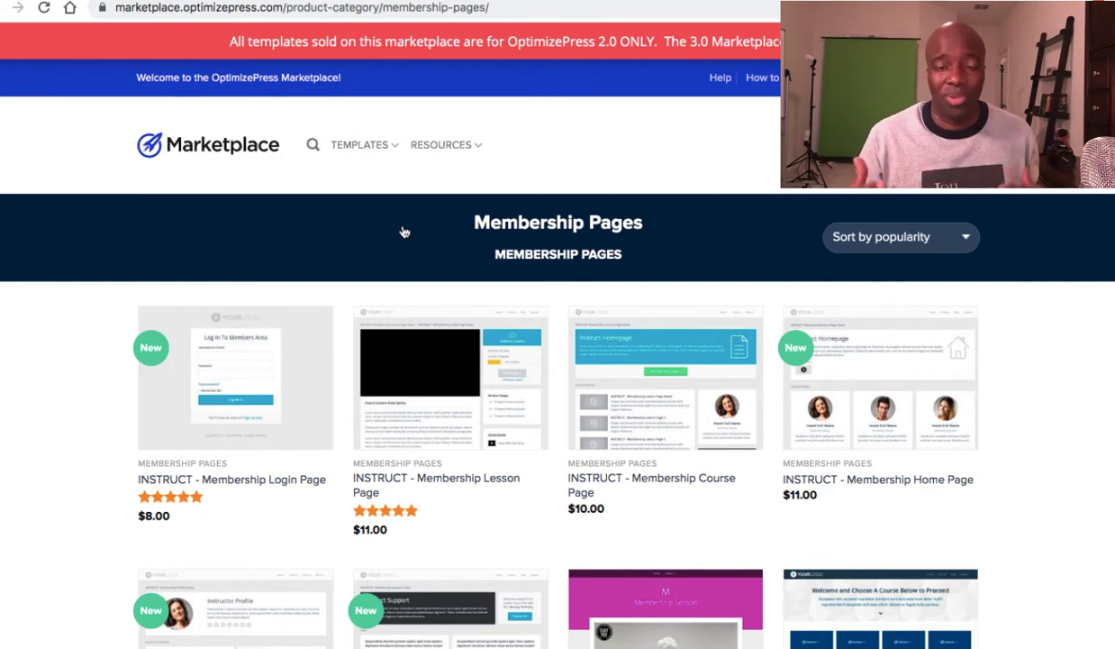
Step: Browse the first page of Membership Pages templates in the Marketplace
scroll(774, 450, "down", 3)
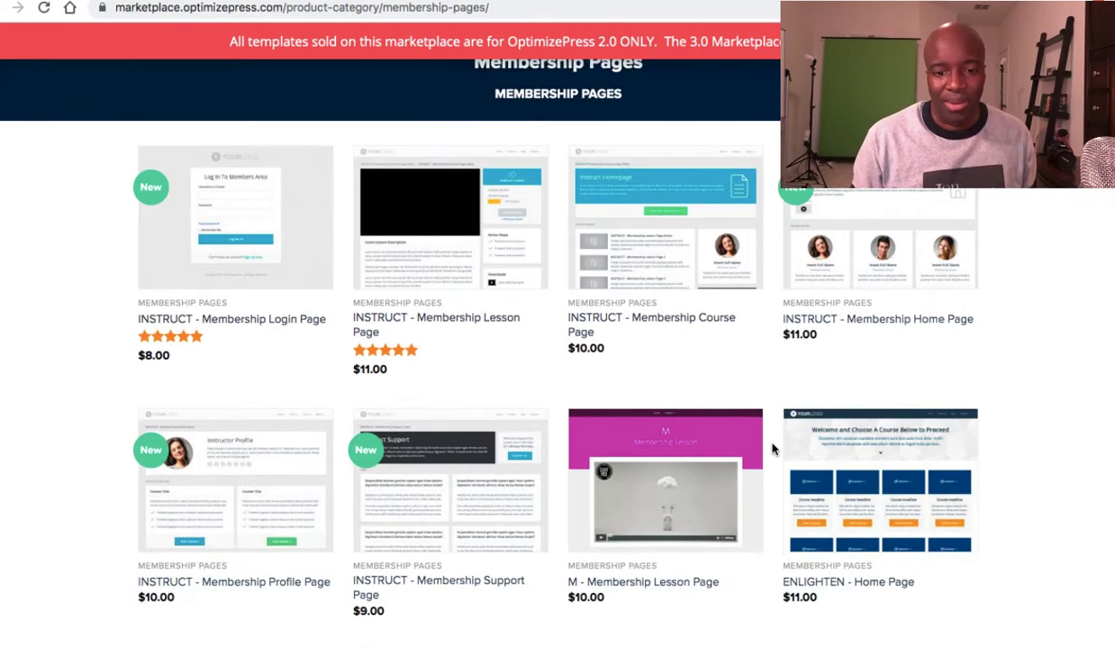
scroll(738, 409, "down", 3)
scroll(679, 442, "down", 3)
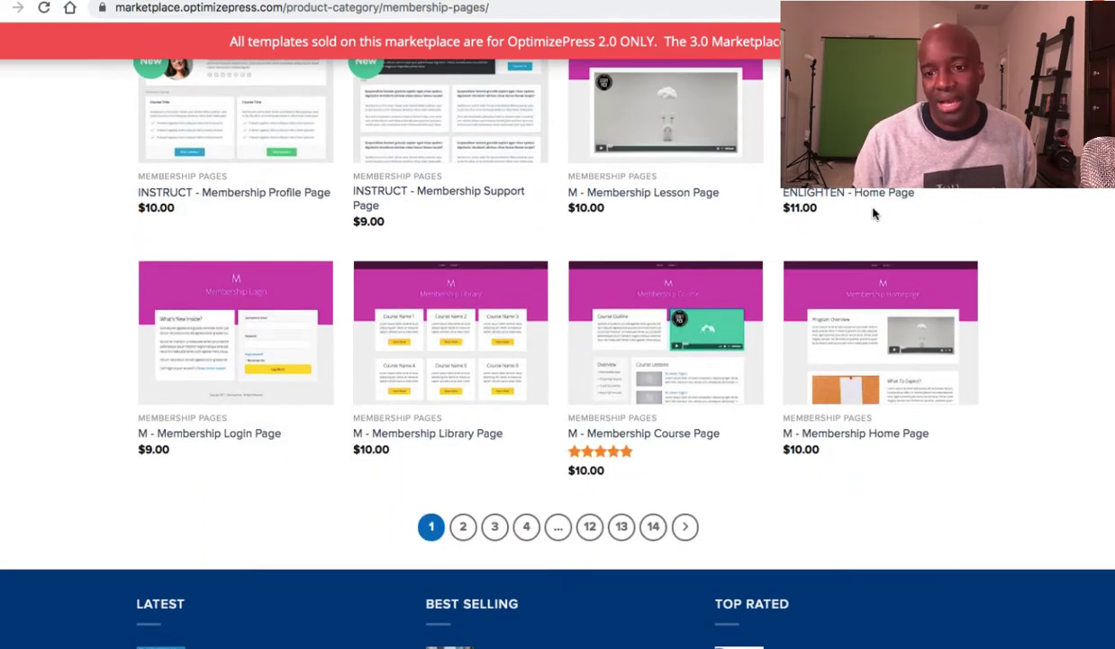
scroll(874, 196, "up", 2)
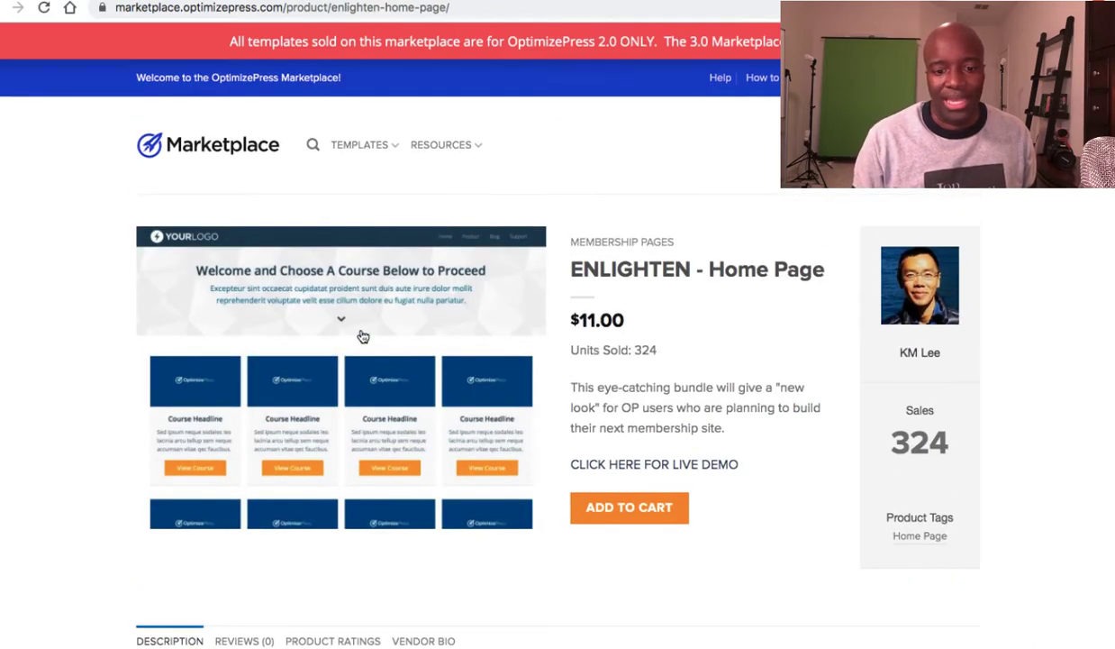
Step: View the enlarged preview of the ENLIGHTEN - Home Page membership template and check its related products
left_click(414, 390)
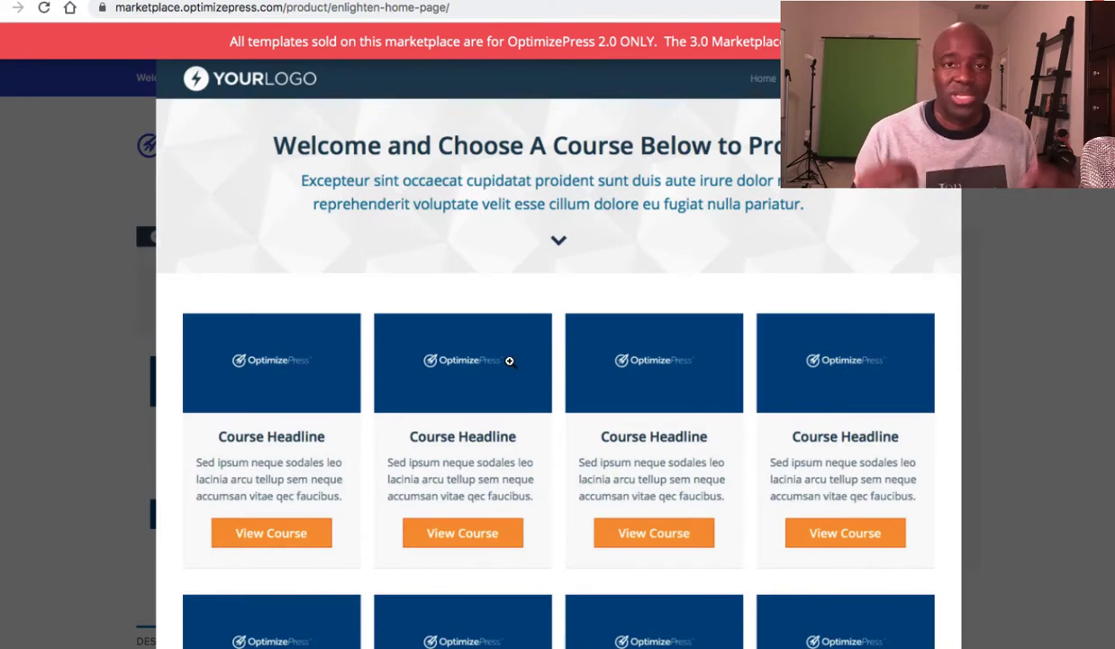
left_click(1039, 341)
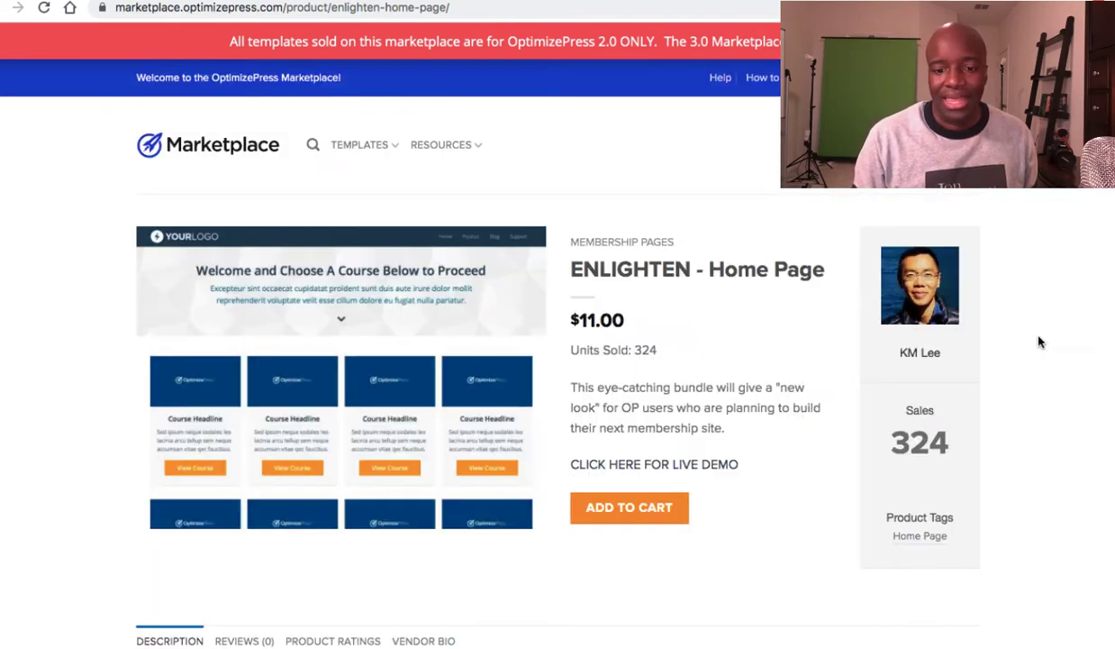
scroll(1039, 341, "down", 7)
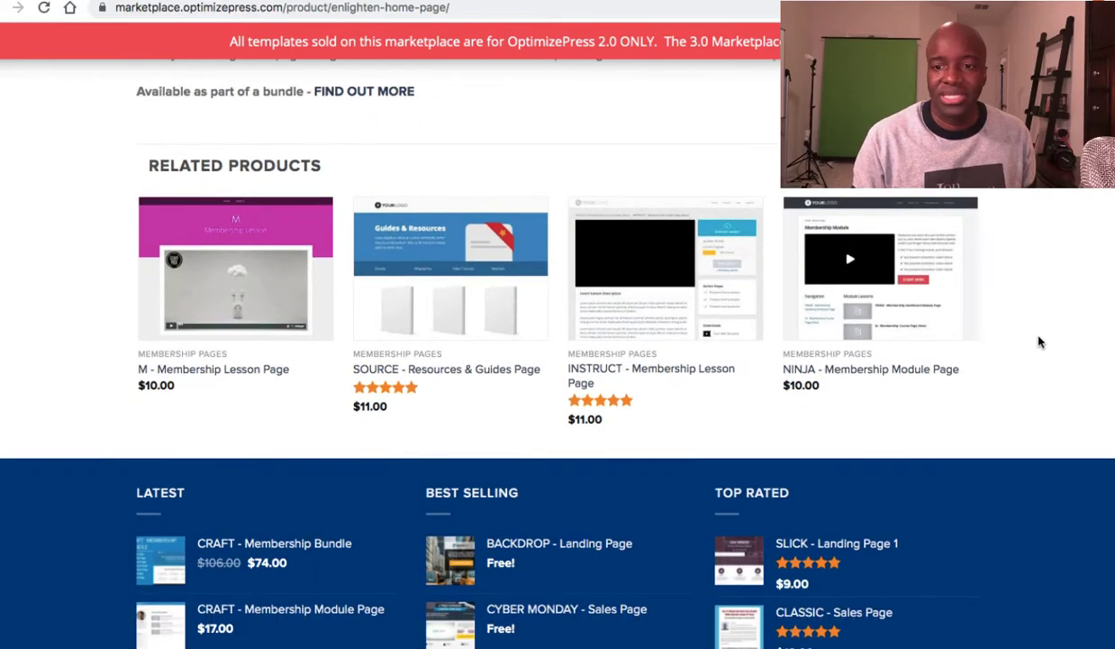
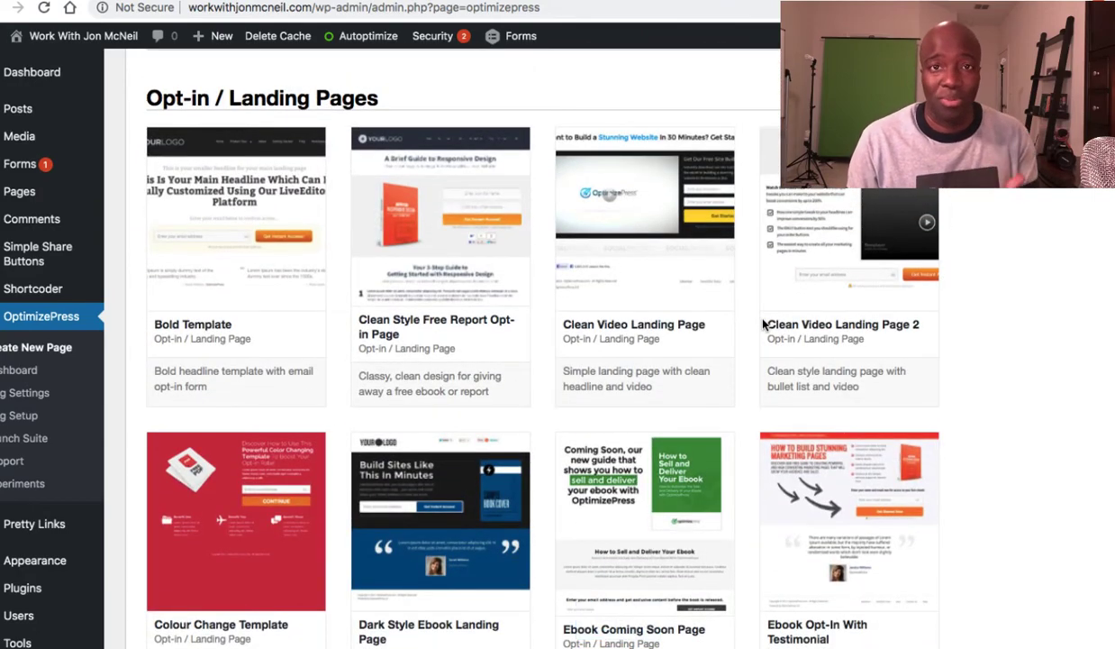
Step: Back in the WordPress OptimizePress page creator, go to the Opt-in / Landing Pages category and browse its templates
scroll(763, 324, "down", 6)
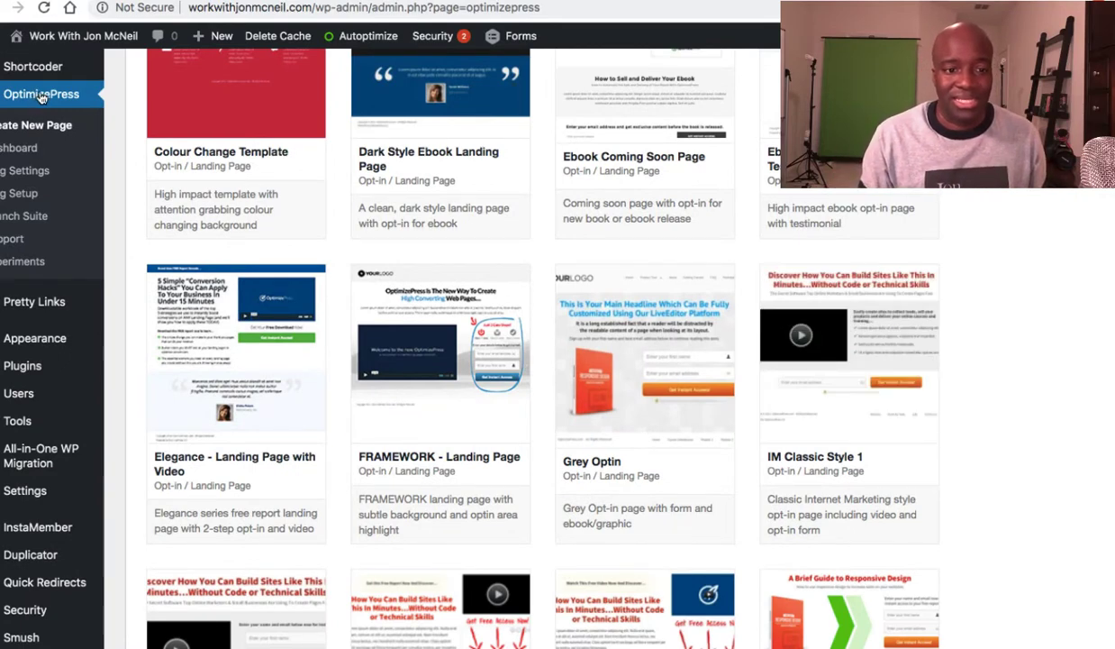
scroll(401, 307, "down", 2)
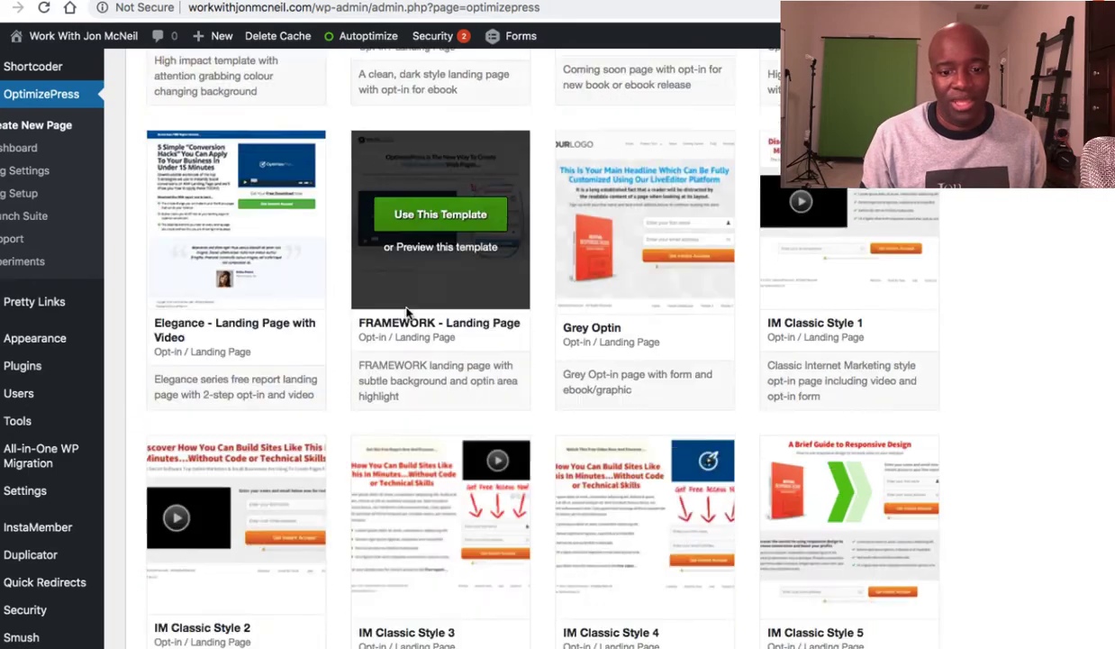
scroll(392, 298, "up", 8)
scroll(389, 269, "up", 5)
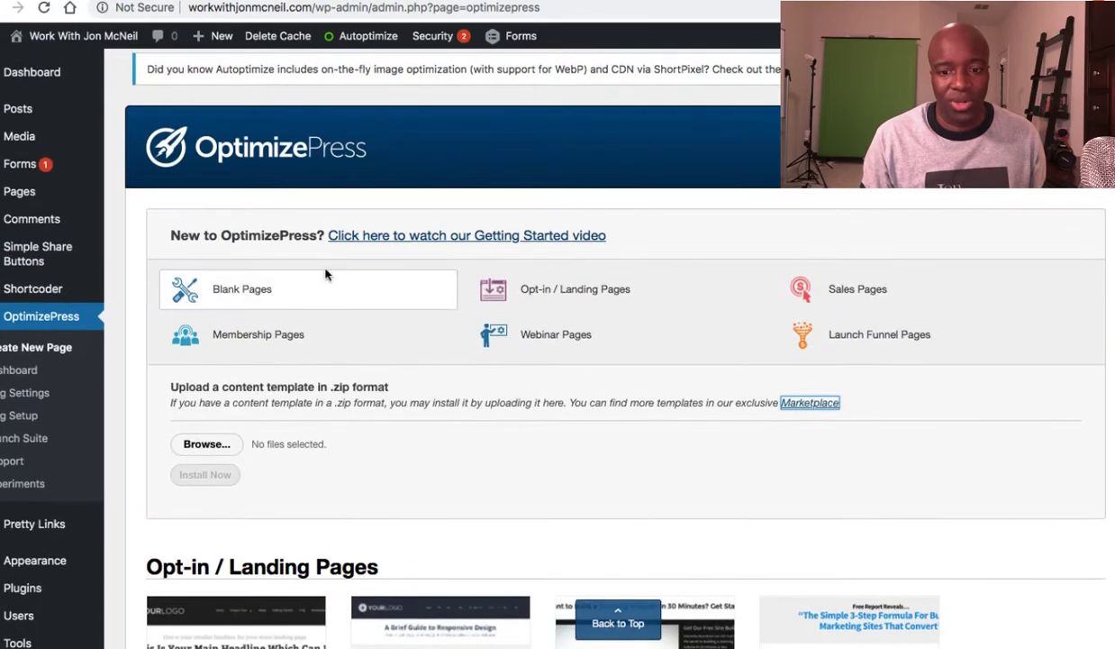
left_click(573, 293)
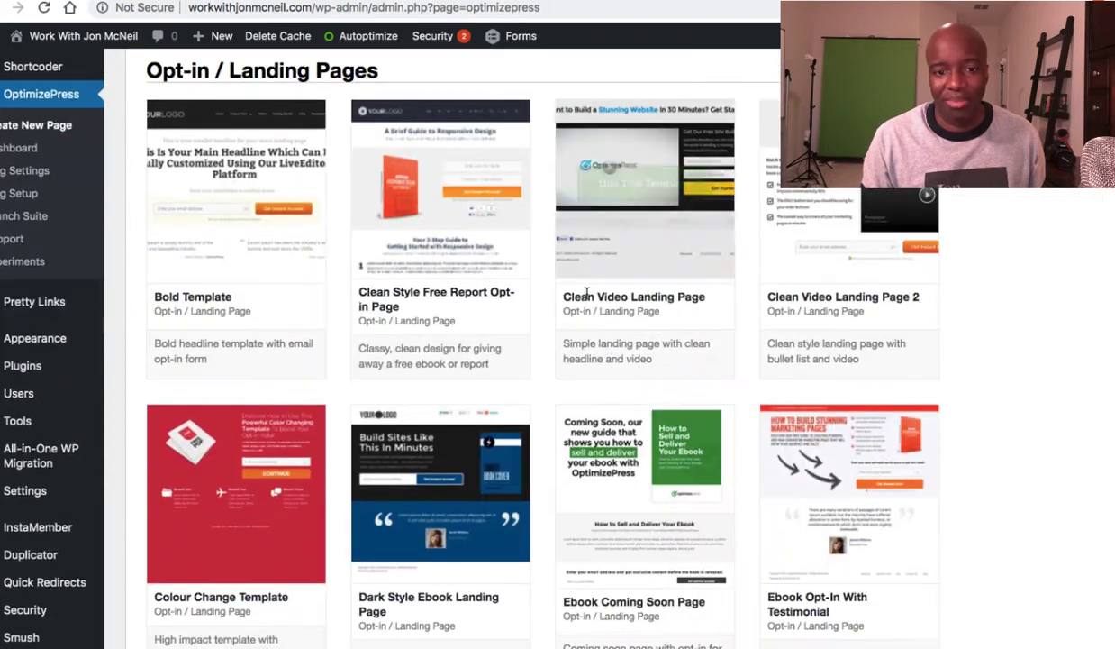
scroll(718, 576, "down", 10)
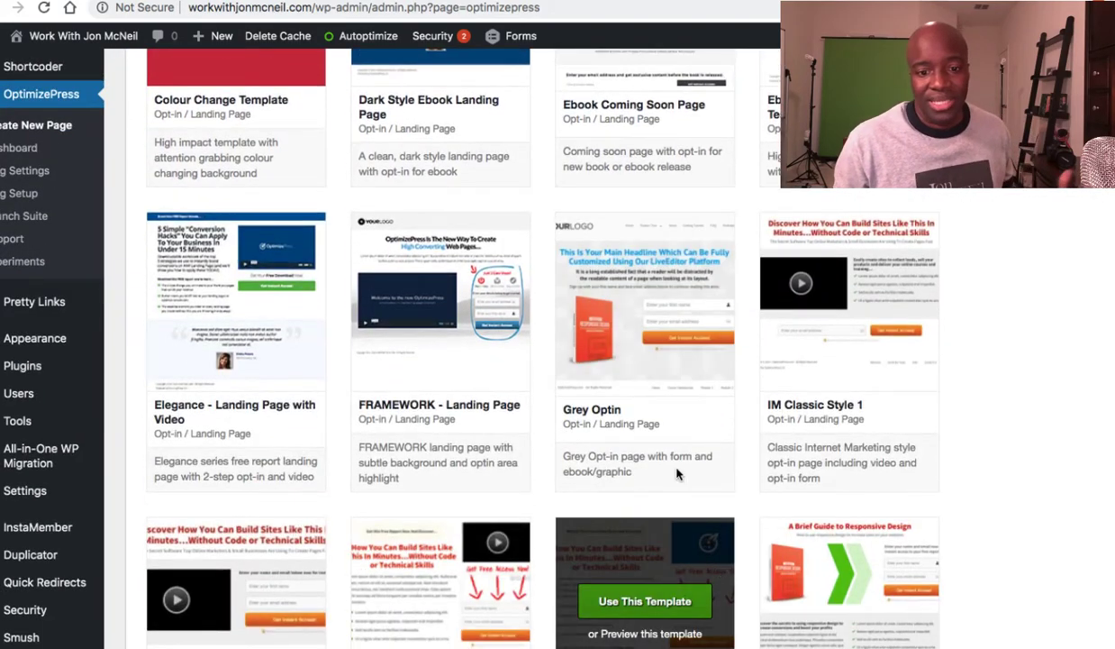
Step: Preview the FRAMEWORK - Landing Page and IM Classic Style 3 opt-in templates, closing each preview
left_click(448, 329)
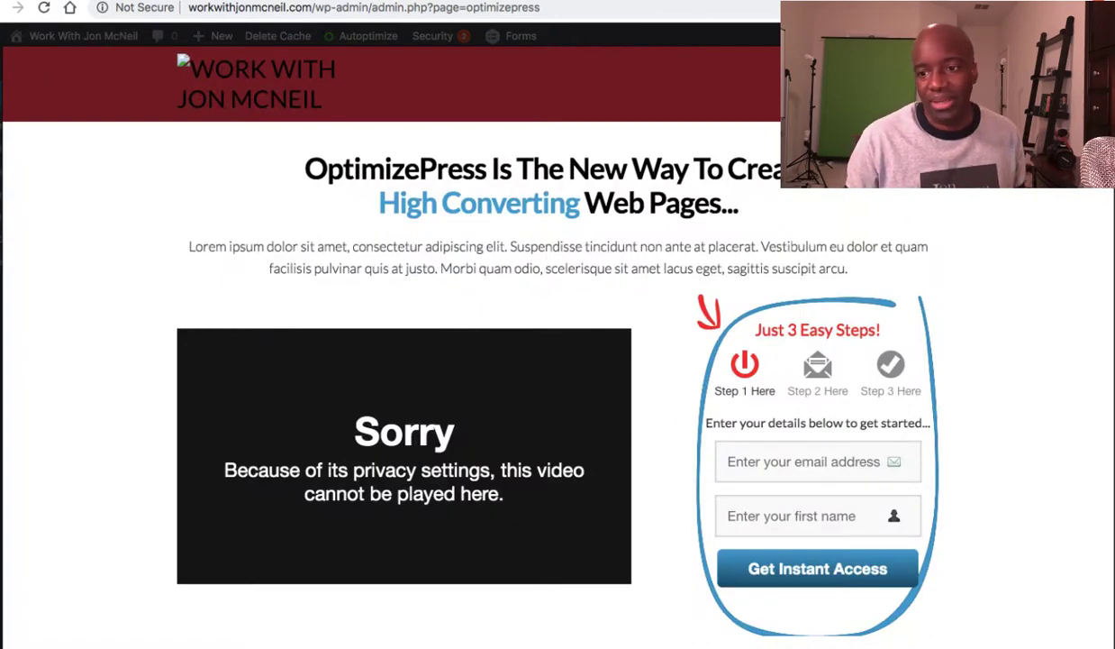
key("Escape")
scroll(722, 324, "down", 5)
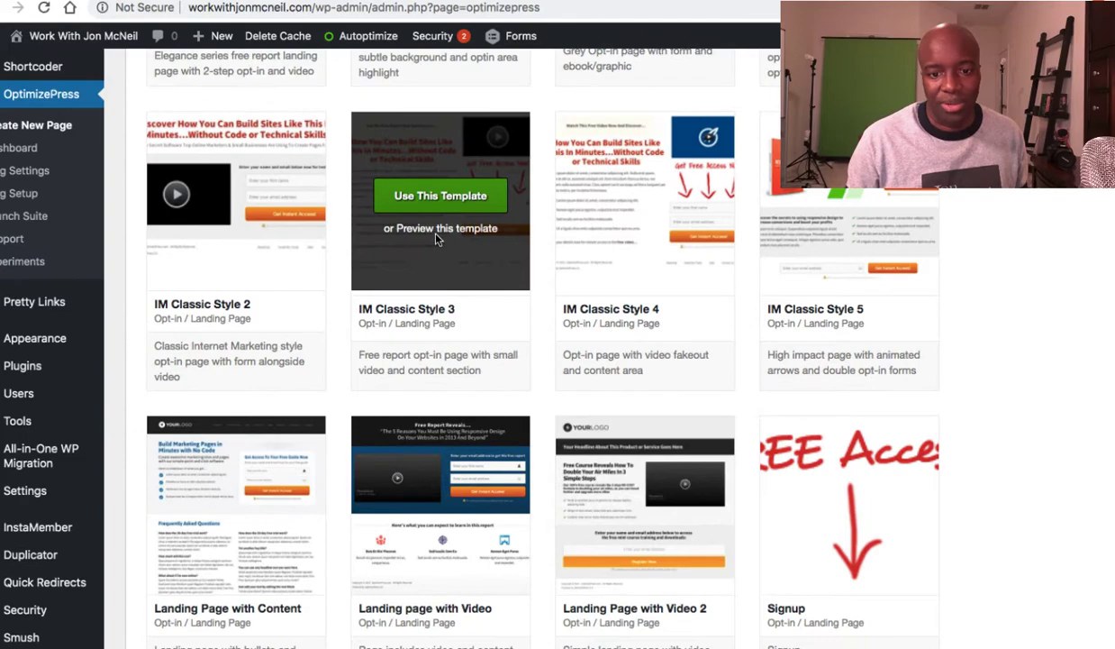
left_click(435, 232)
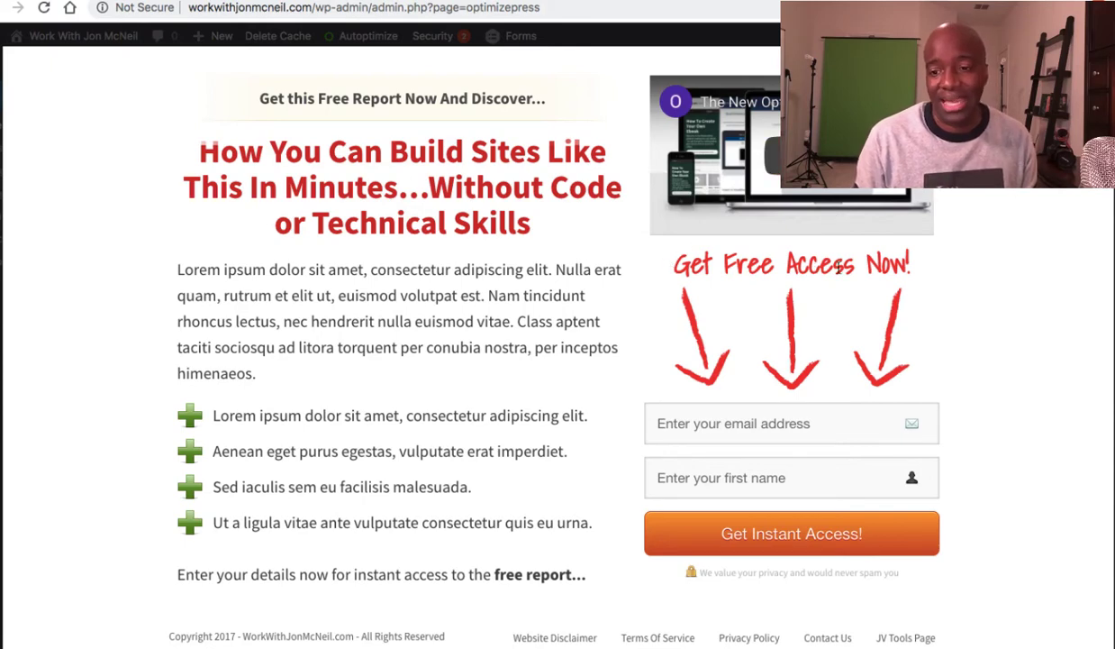
key("Escape")
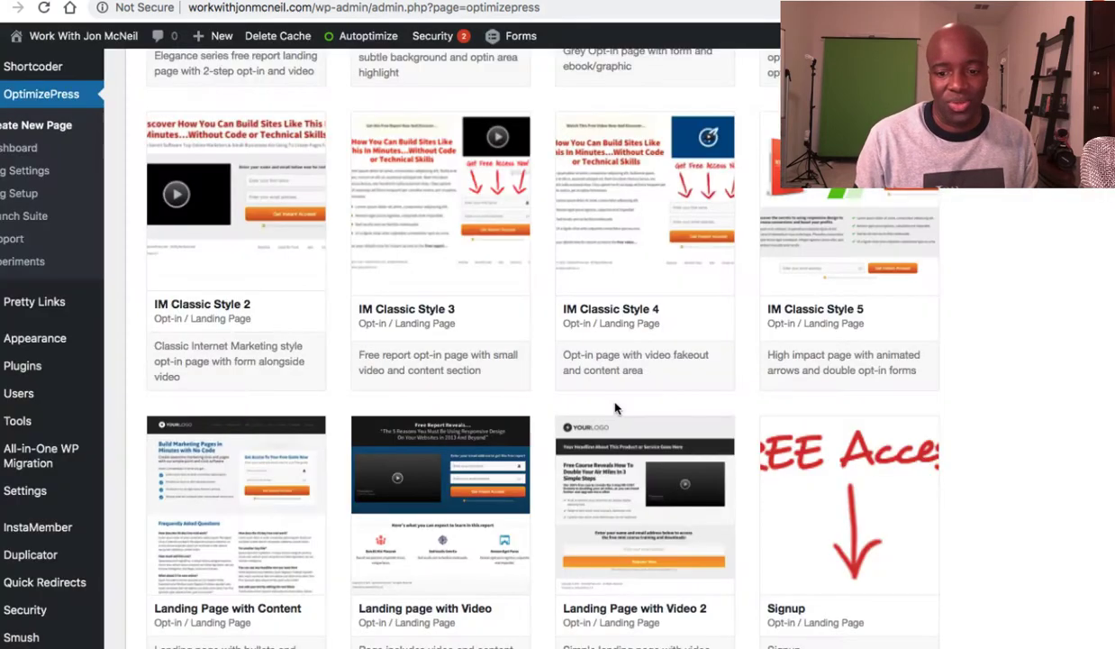
Step: Preview the Squeeze opt-in template near the end of the landing page templates and close the preview
scroll(617, 405, "down", 4)
mouse_move(434, 487)
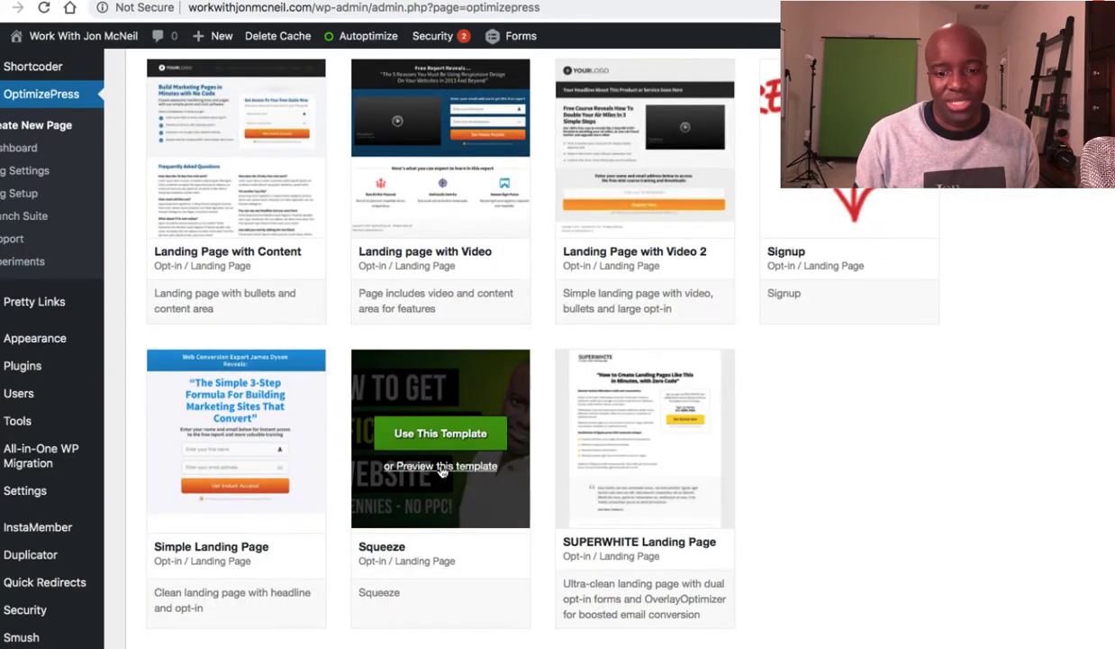
left_click(441, 466)
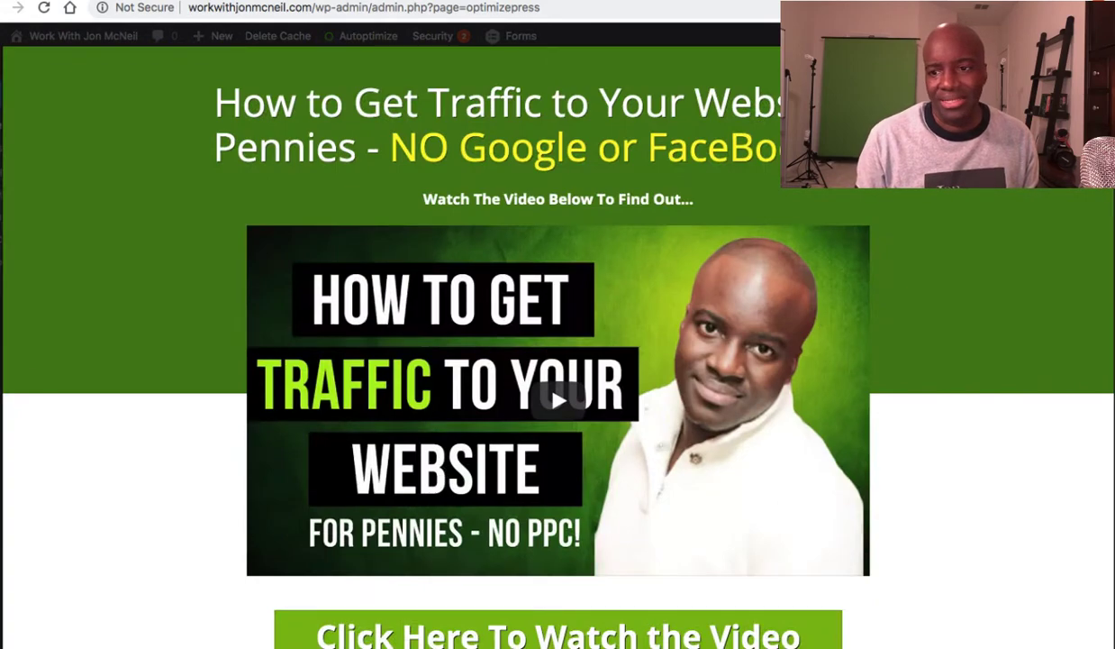
key("Escape")
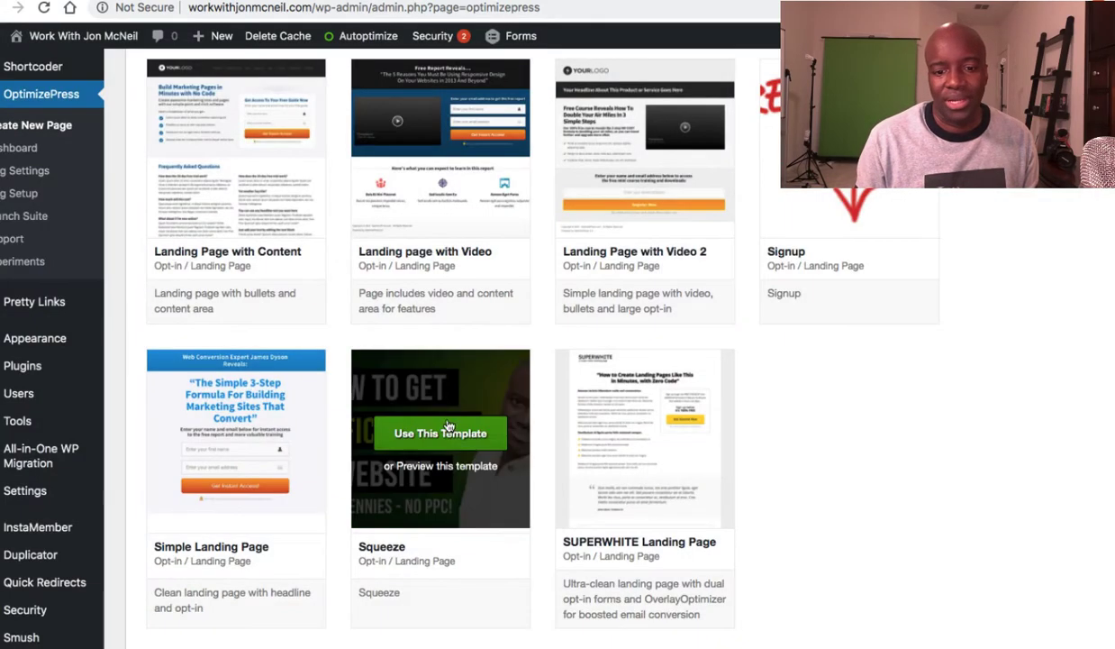
Step: Create a new page named "testhispage" from the Squeeze template and open it for editing
left_click(440, 431)
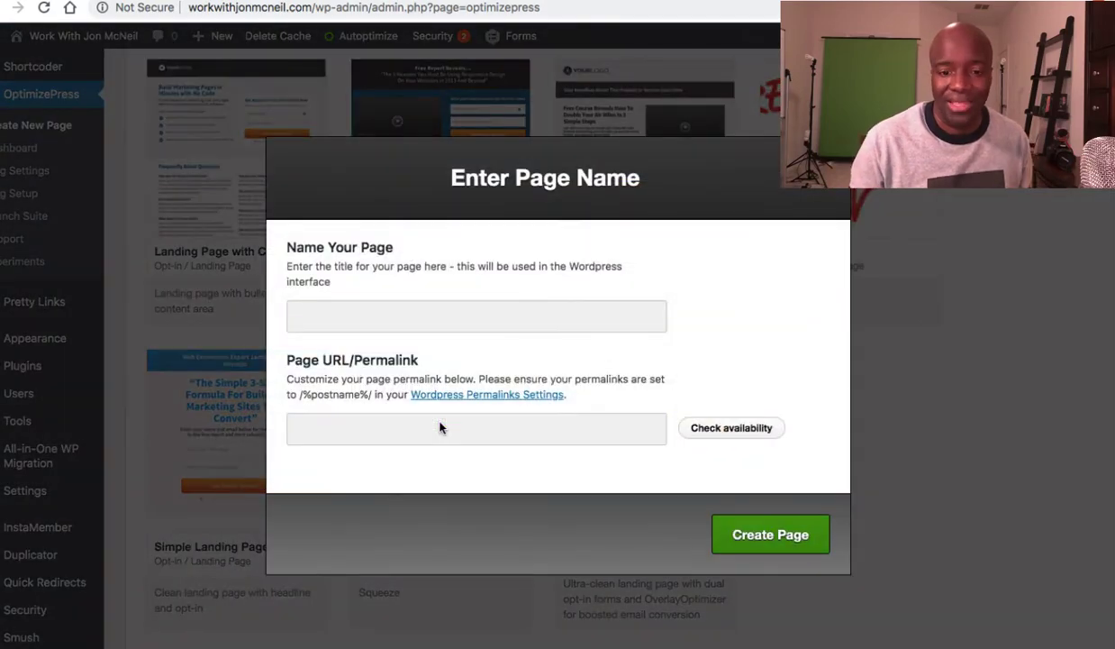
left_click(396, 306)
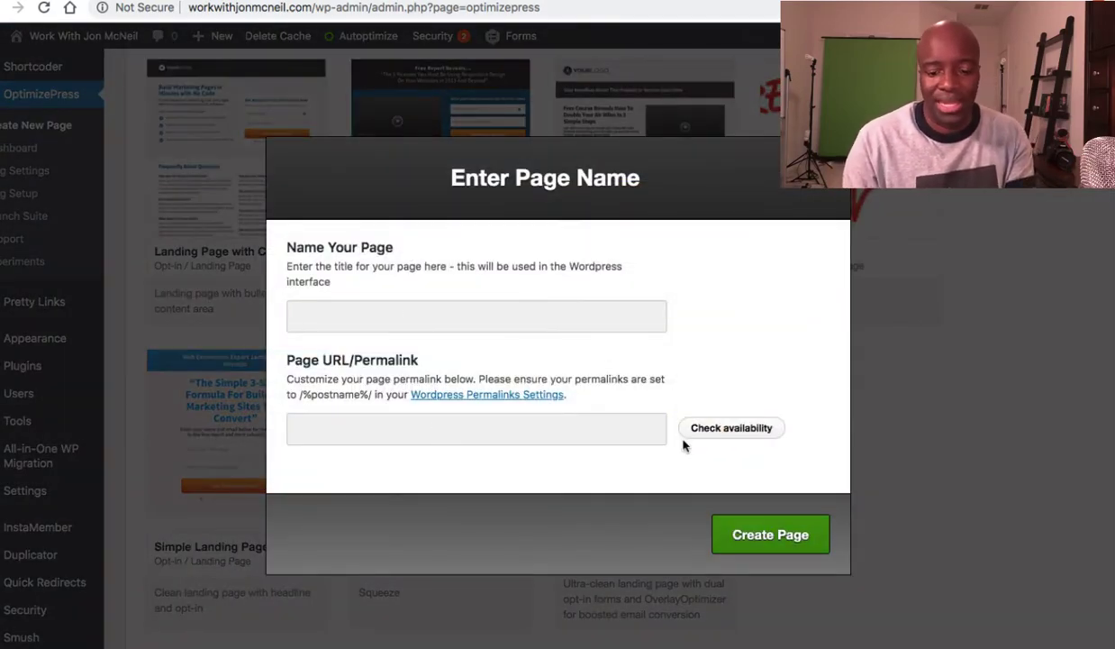
type("testhis page")
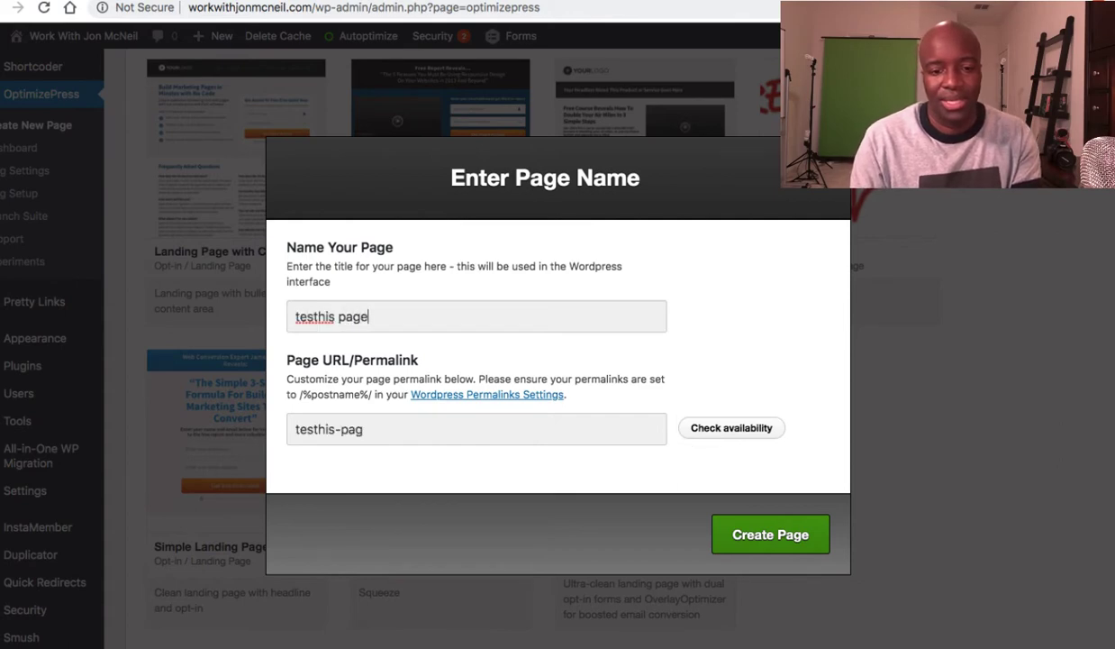
key("BackSpace")
type("page")
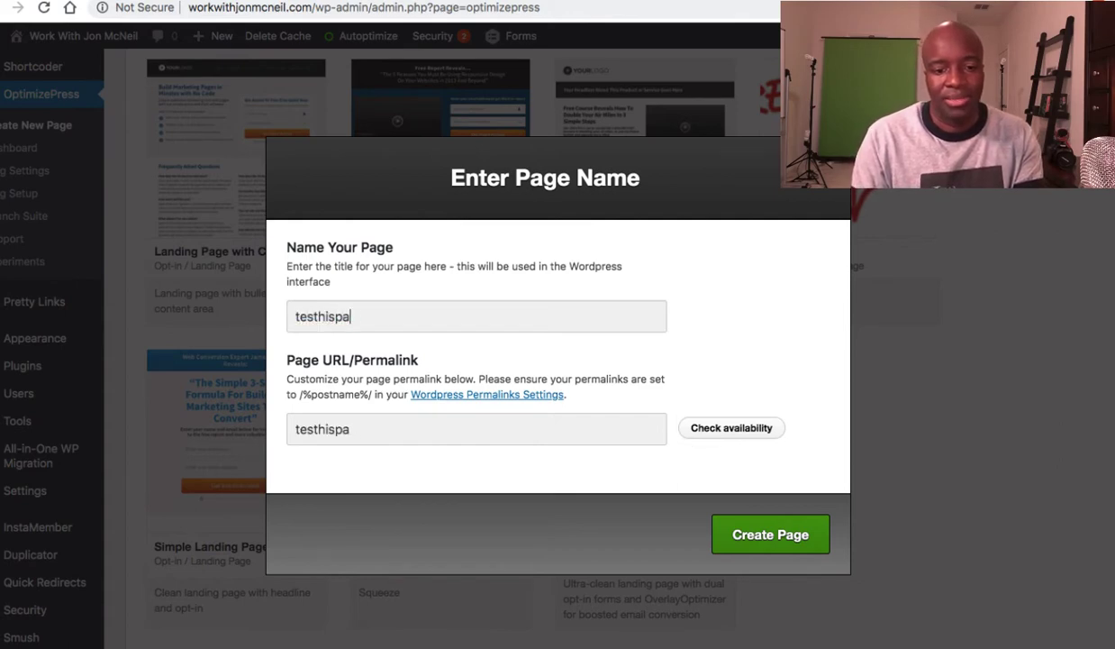
left_click(786, 540)
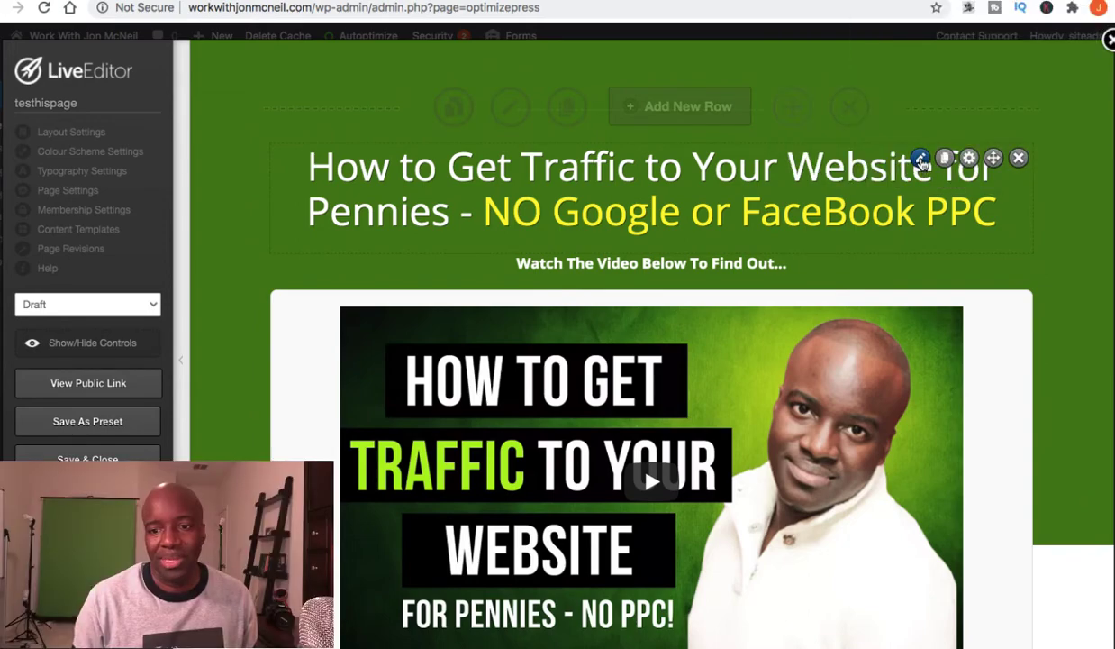
Step: Edit the main headline so that "Pennies" reads "2 Dollars" and apply the change to the page
left_click(921, 159)
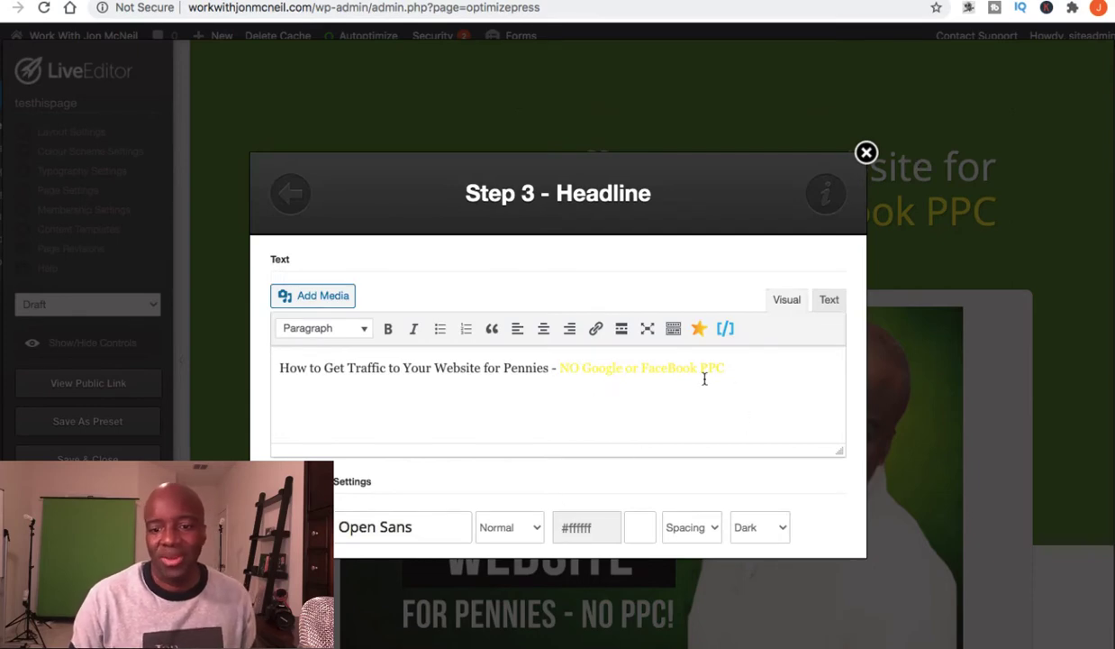
left_click_drag(746, 368, 228, 369)
left_click(354, 415)
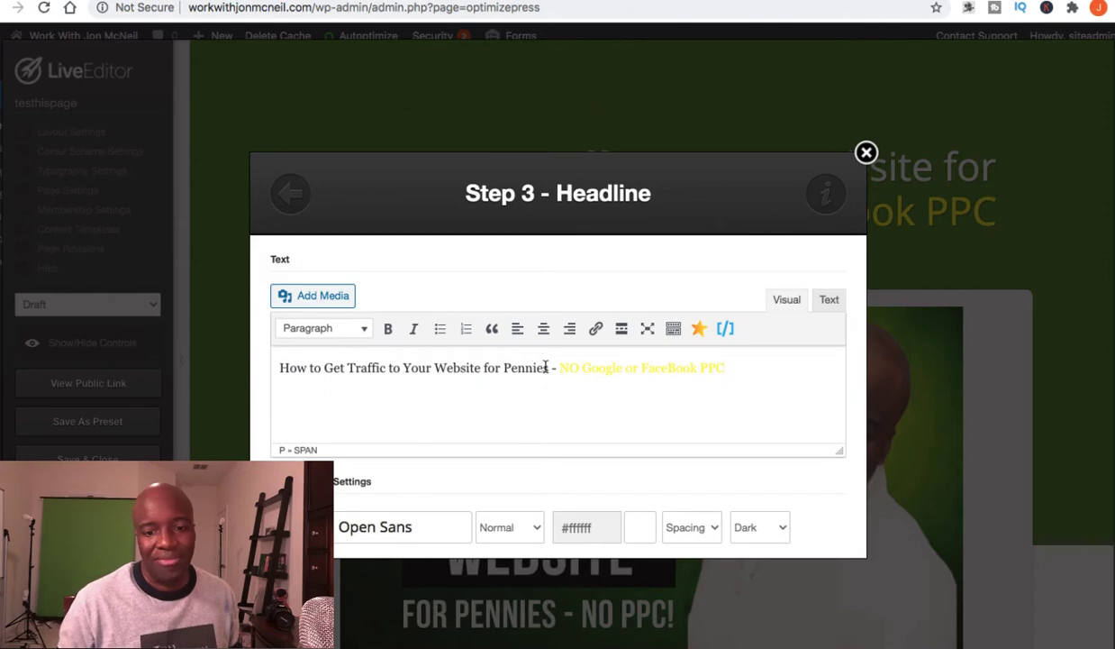
left_click_drag(547, 368, 506, 366)
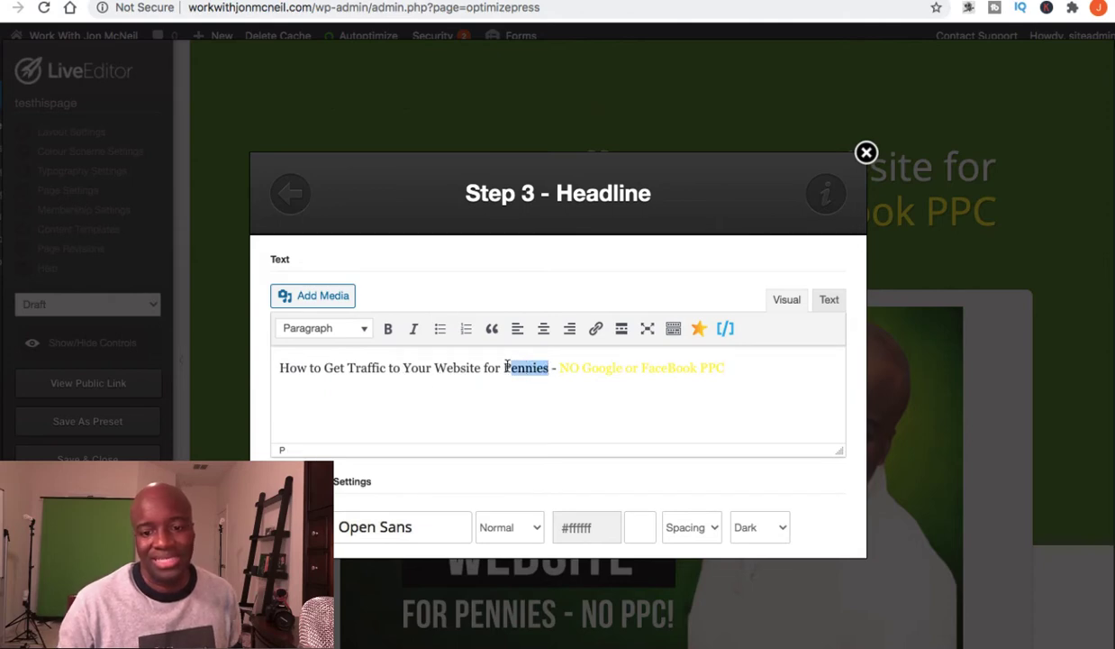
type("2 Dollars")
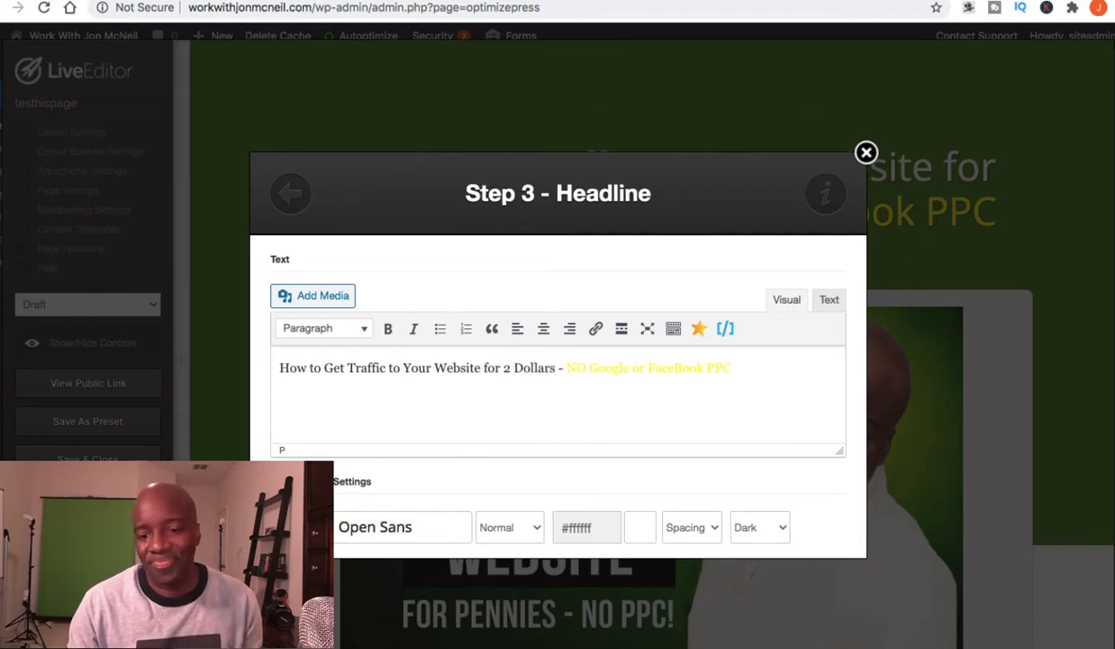
scroll(730, 472, "down", 3)
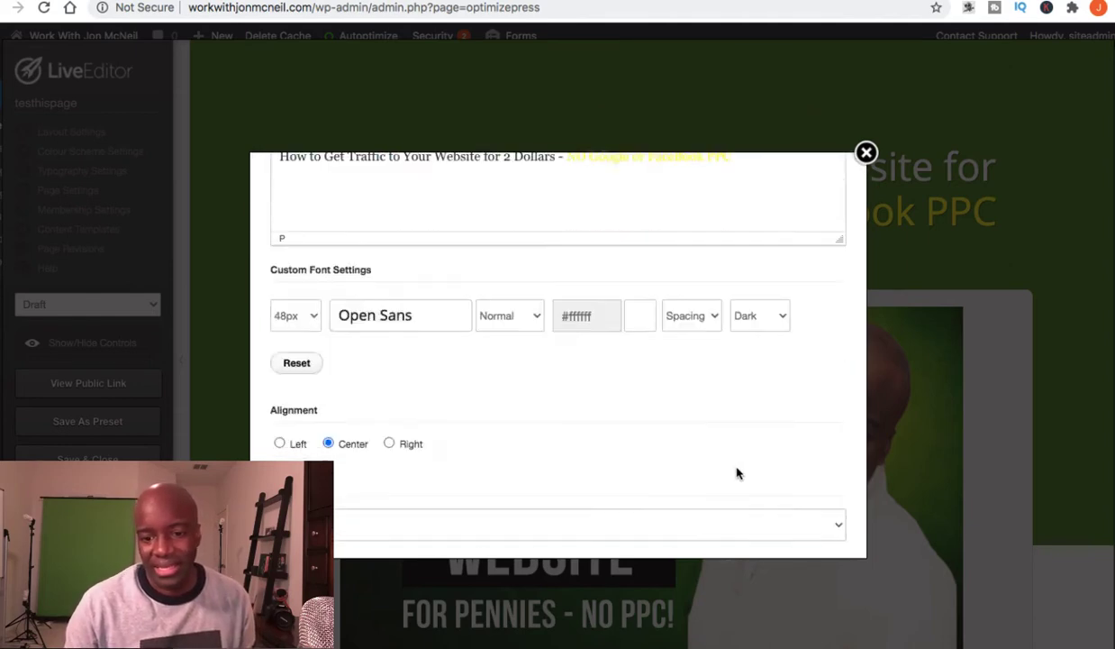
scroll(736, 473, "down", 5)
left_click(803, 523)
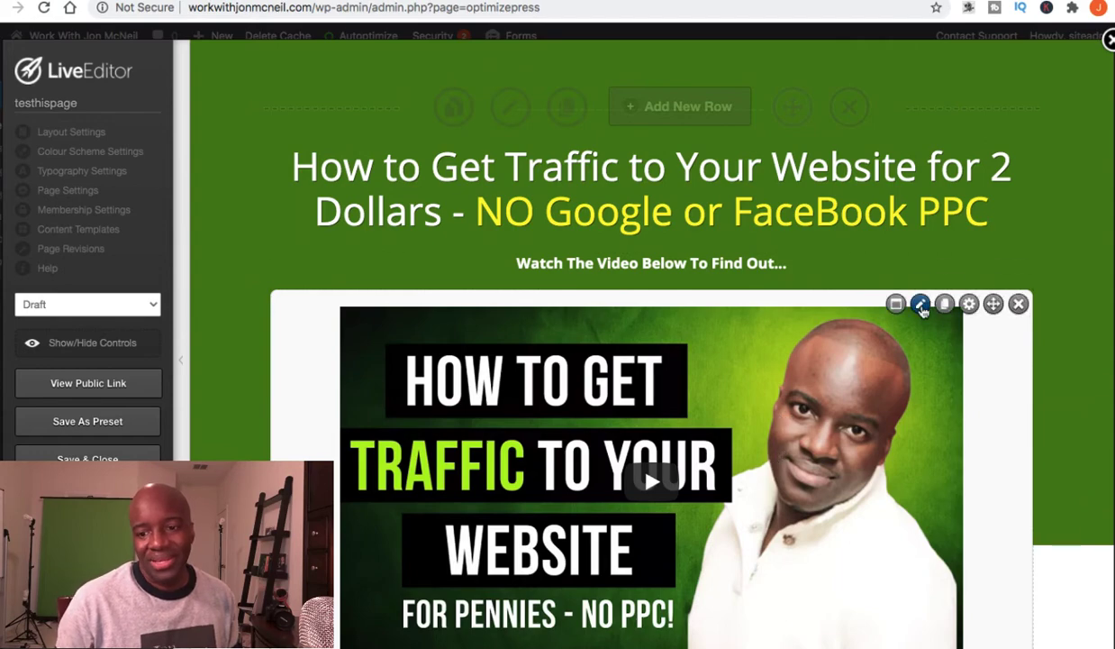
Step: Look over the page's video and "Click Here To Watch the Video" button elements, and leave the LiveEditor without saving
scroll(869, 385, "down", 6)
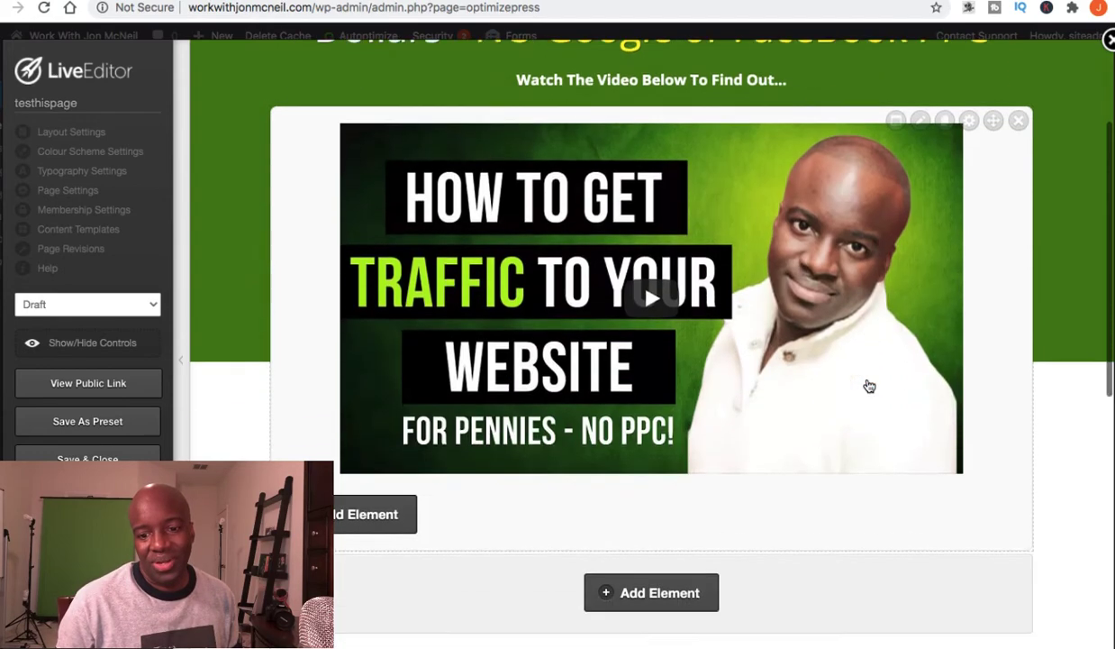
scroll(868, 386, "down", 3)
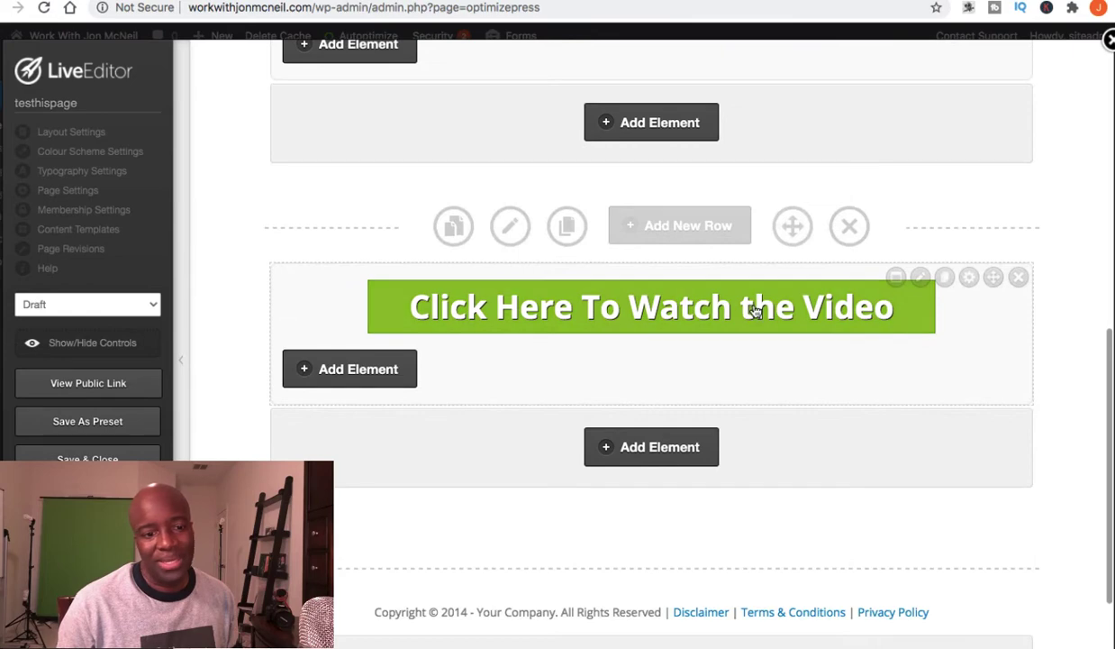
scroll(430, 462, "down", 1)
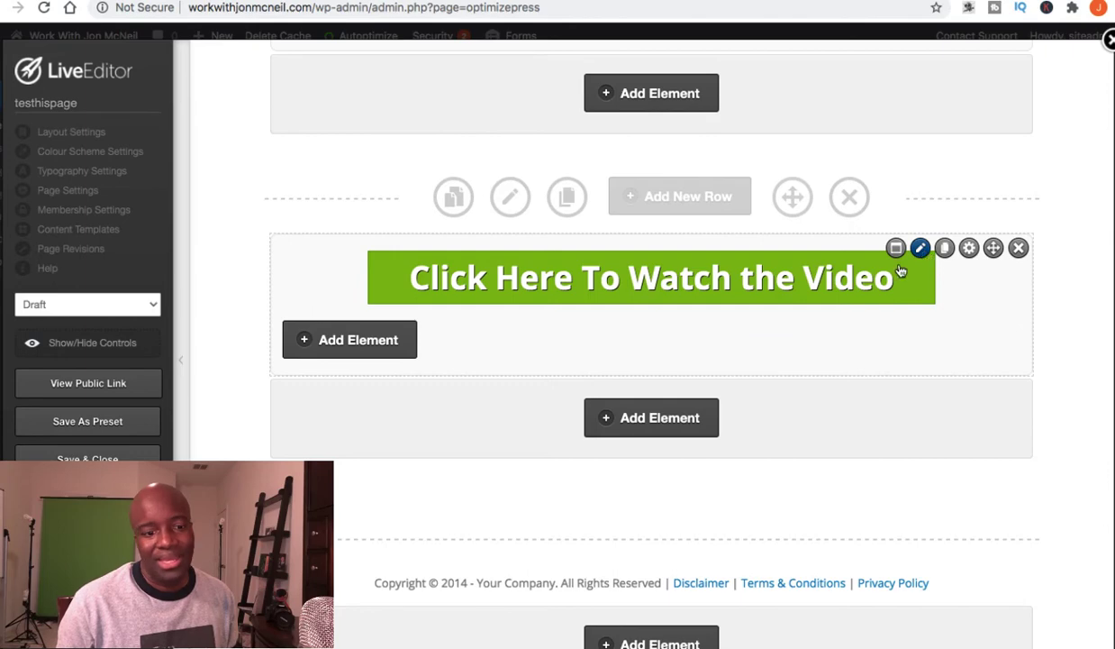
scroll(886, 278, "up", 10)
scroll(886, 278, "up", 3)
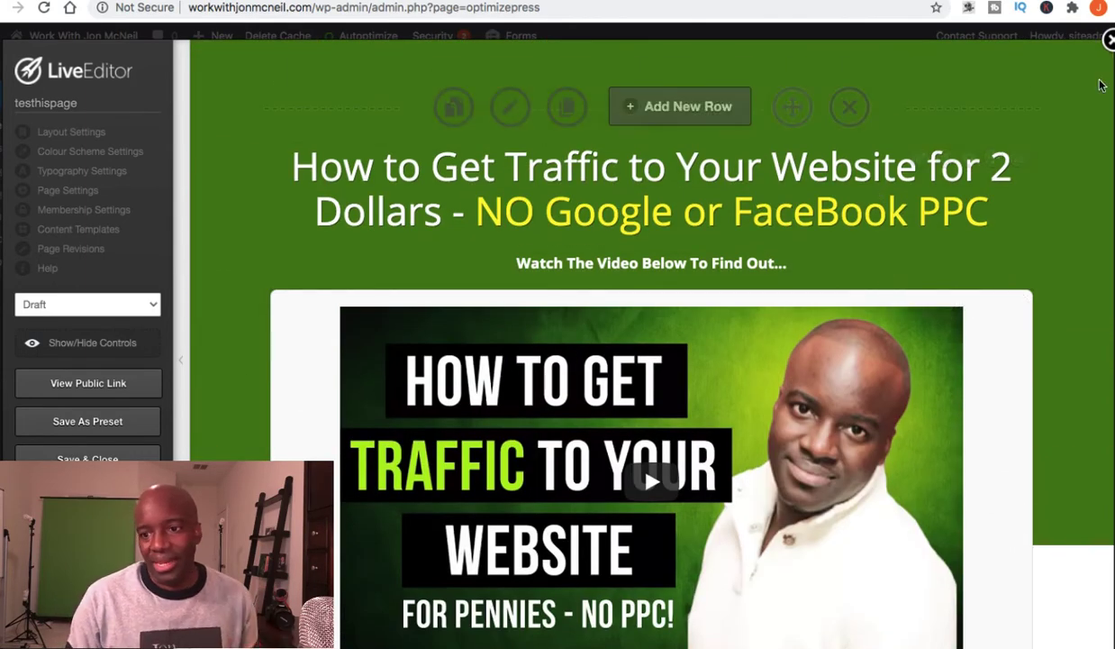
key("super+r")
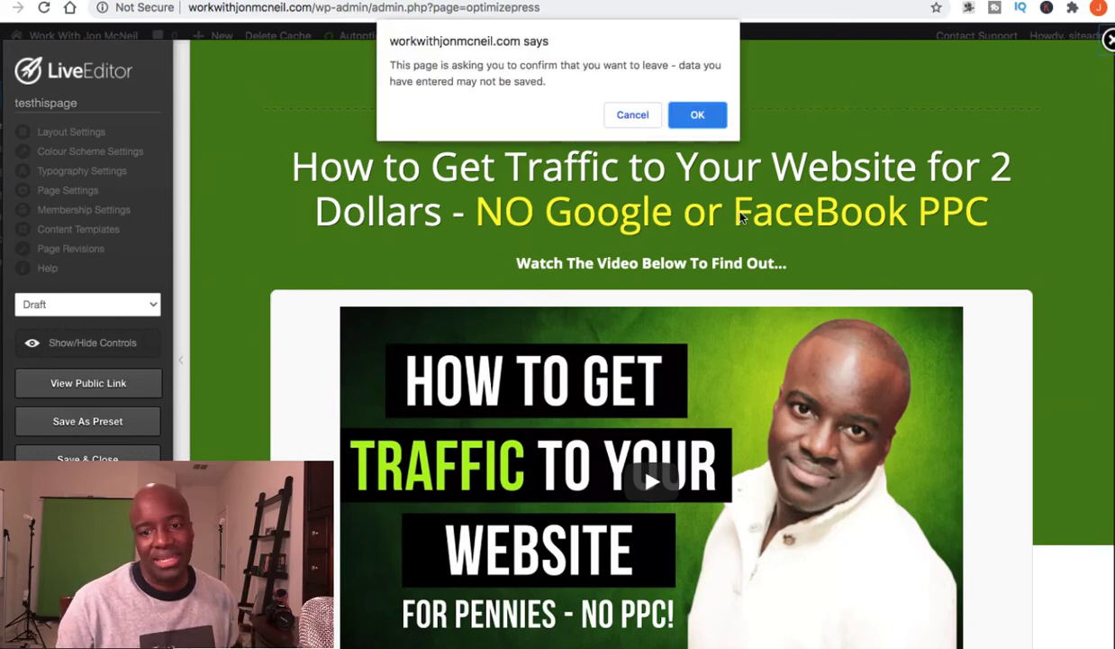
left_click(682, 124)
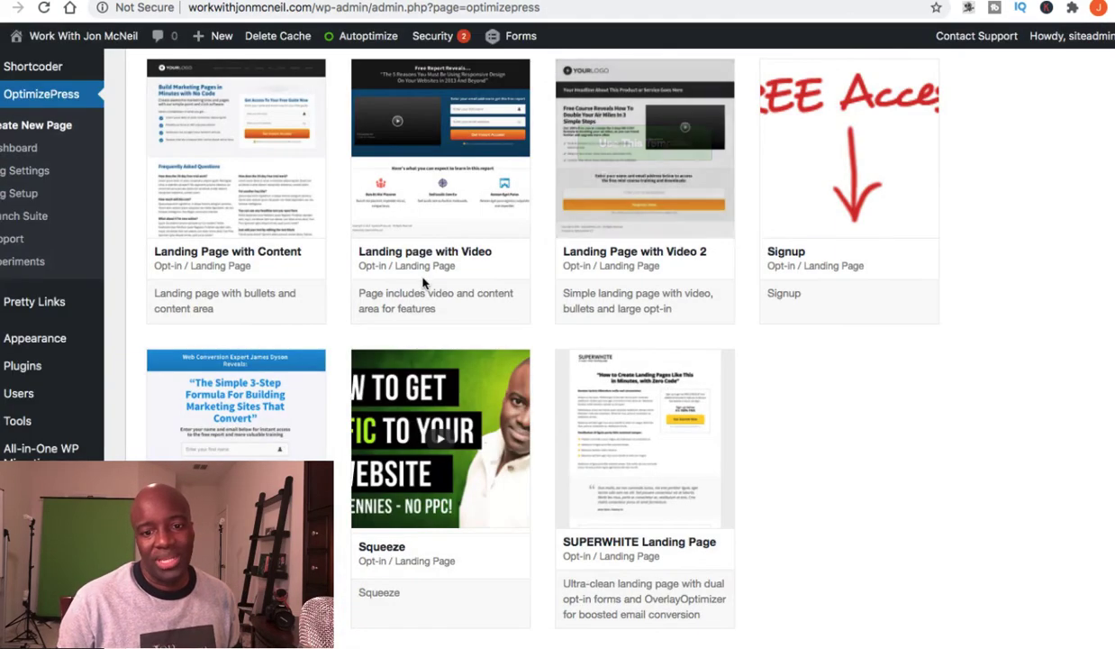
Step: Preview the Landing page with Video opt-in template and close the preview
scroll(558, 342, "up", 2)
scroll(423, 275, "up", 1)
mouse_move(431, 271)
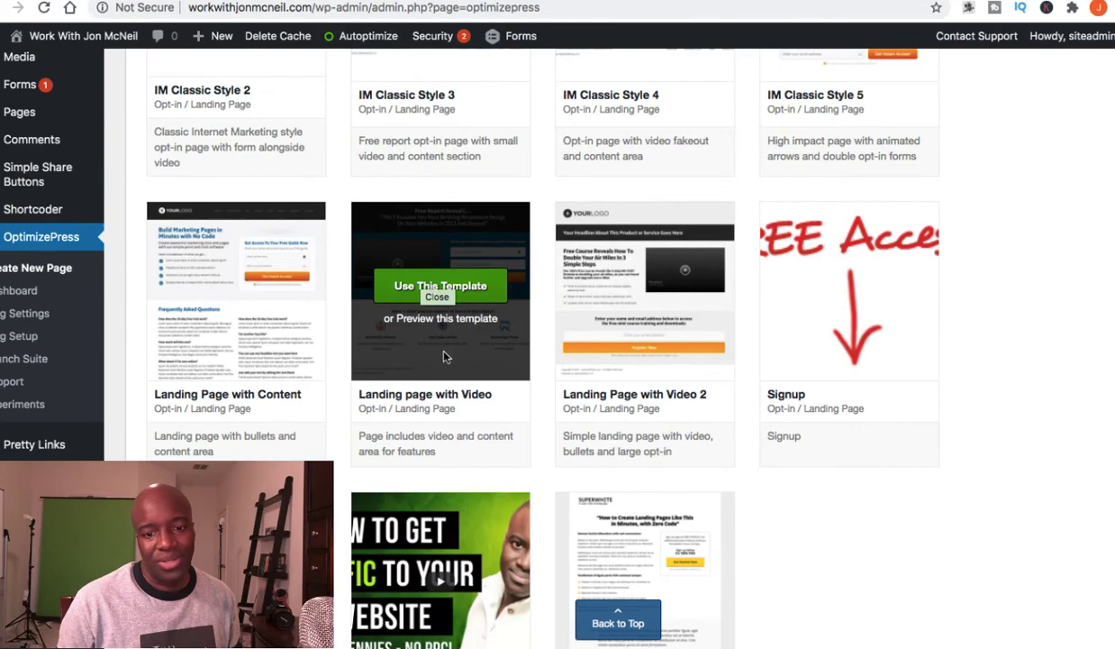
left_click(451, 319)
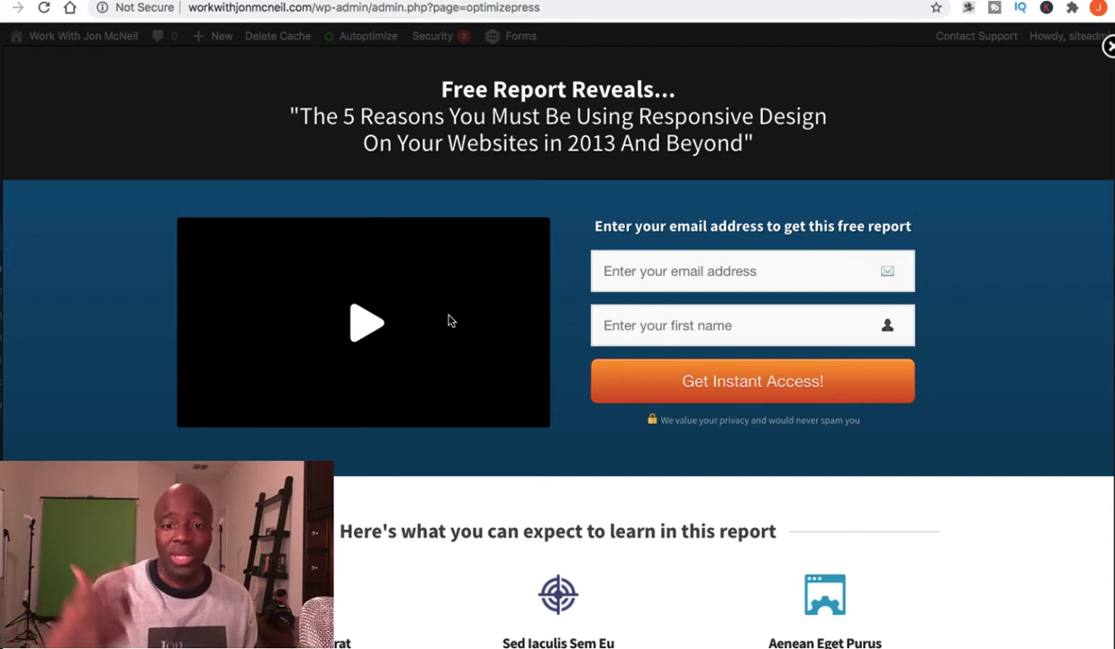
left_click(1109, 47)
key("Escape")
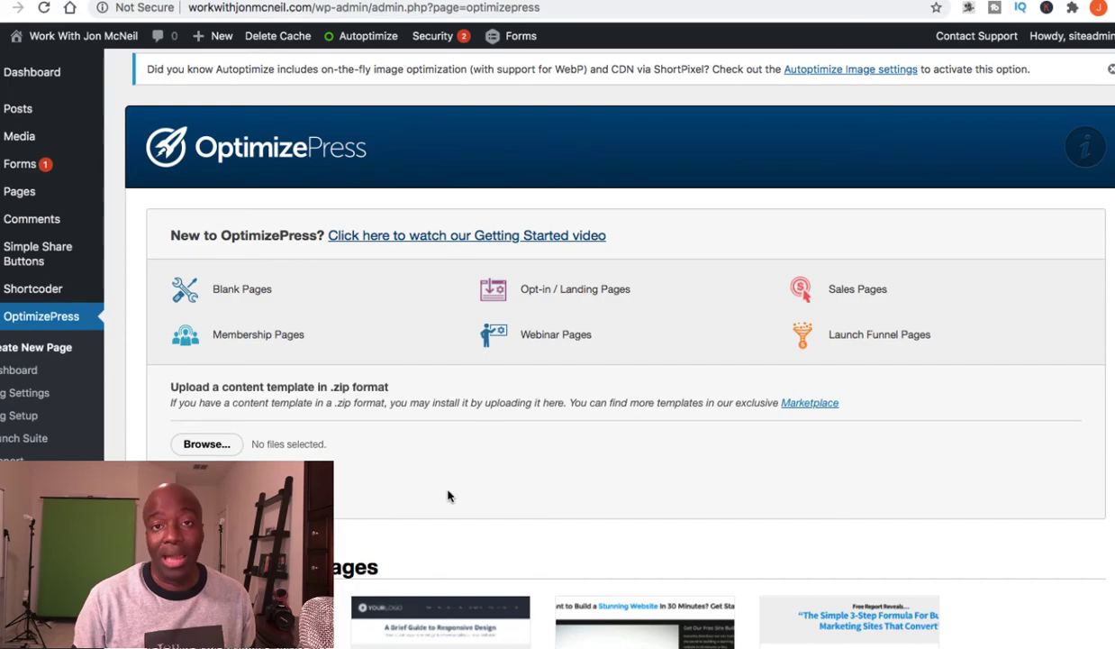
Step: Browse the template gallery from the opt-in and thank you pages through the sales, webinar and membership pages
scroll(437, 581, "down", 15)
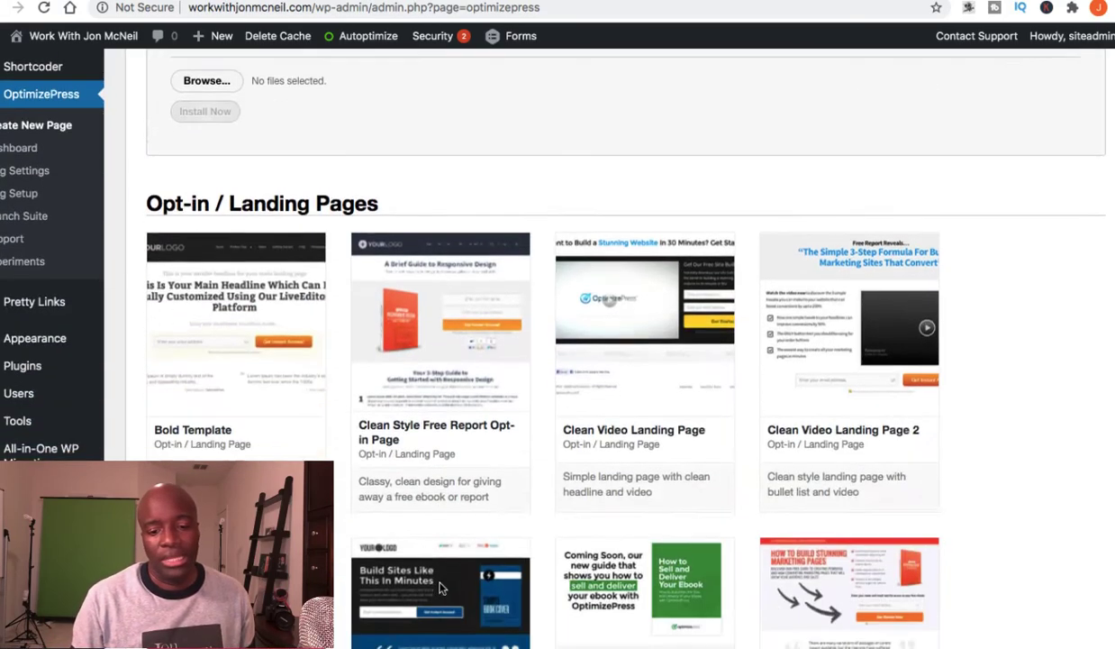
scroll(440, 588, "down", 6)
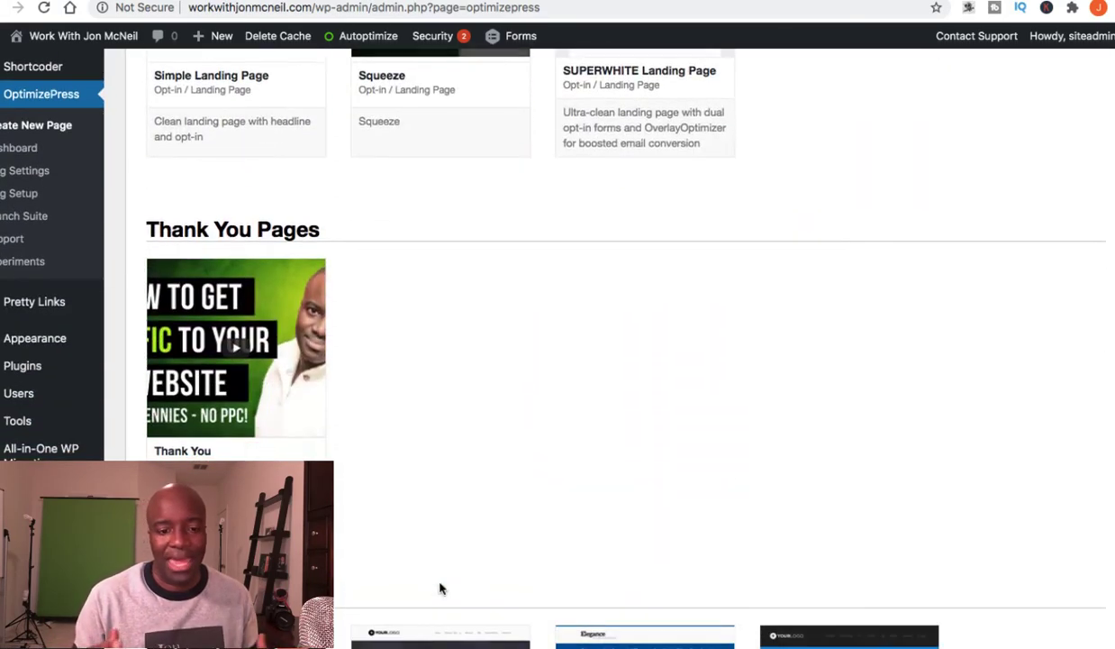
scroll(440, 587, "down", 3)
scroll(439, 587, "down", 8)
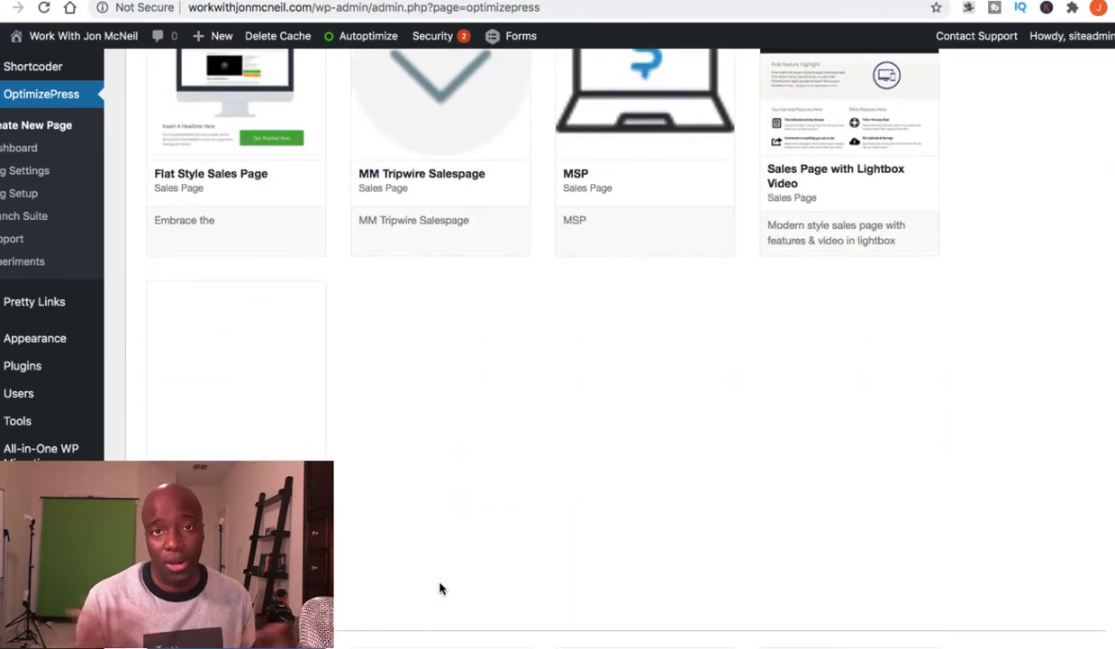
scroll(439, 587, "down", 20)
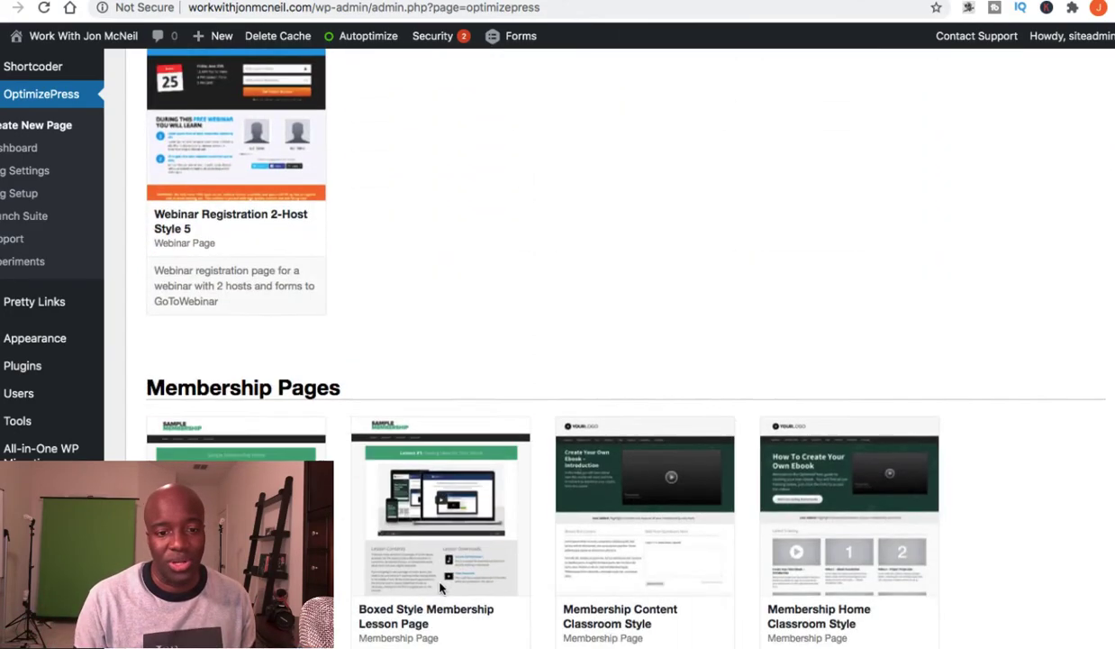
scroll(439, 587, "up", 20)
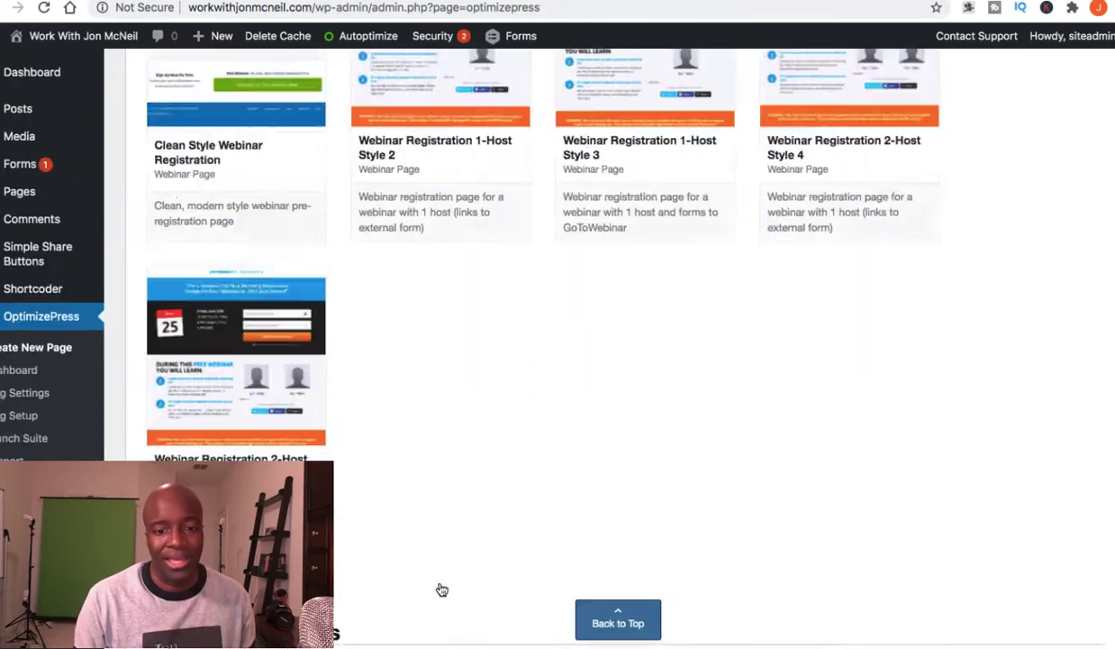
scroll(440, 587, "up", 2)
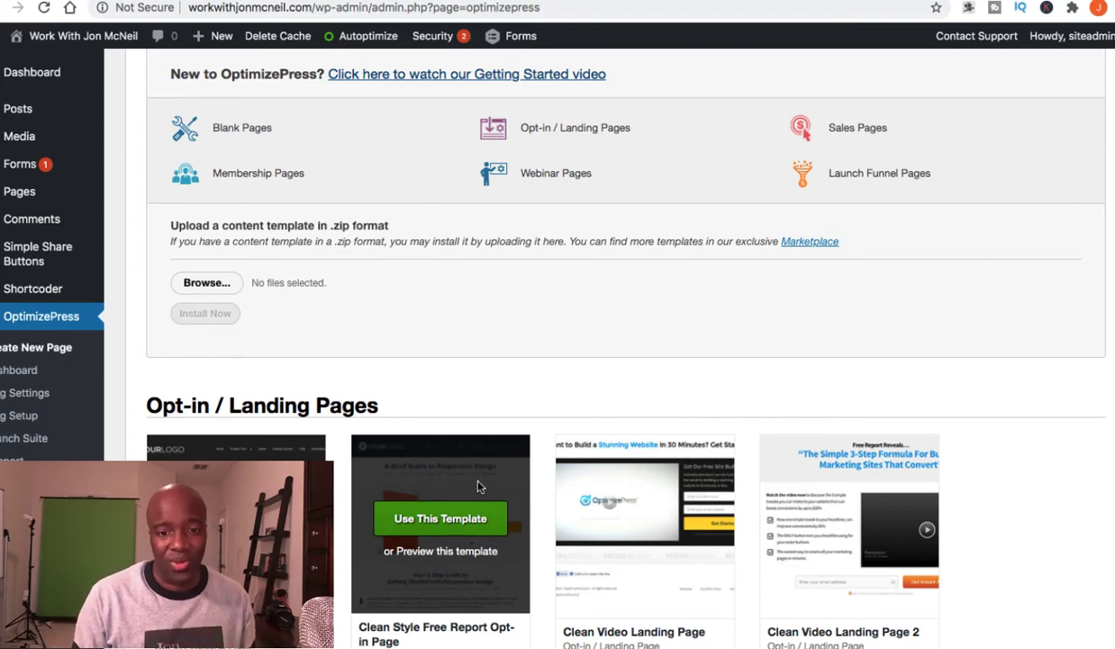
scroll(473, 481, "up", 4)
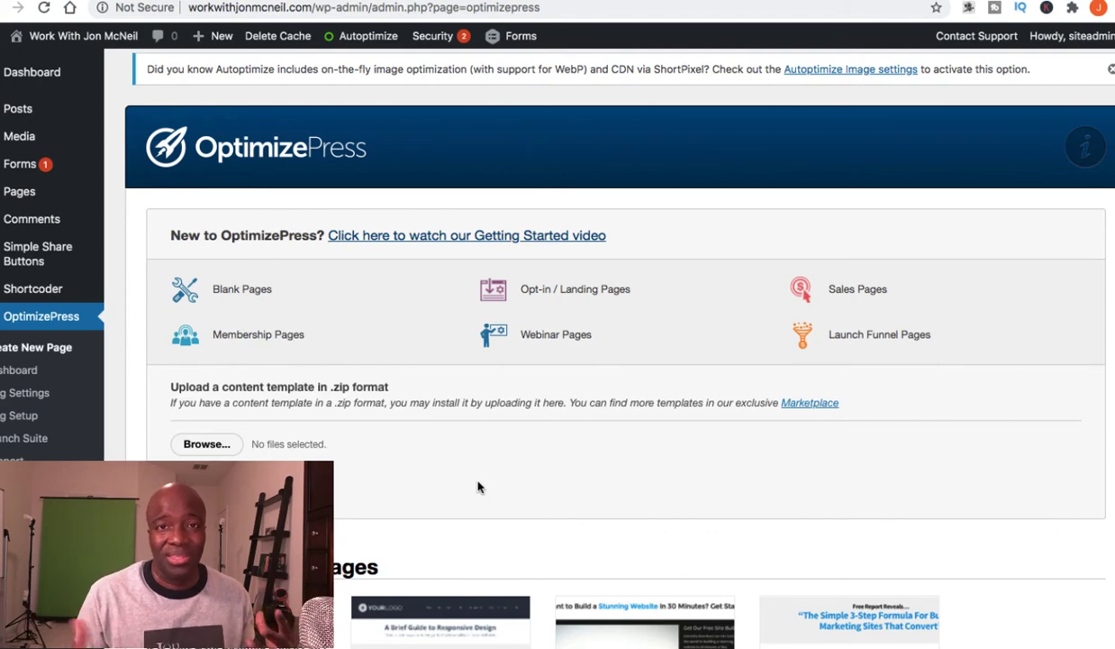
scroll(477, 487, "down", 5)
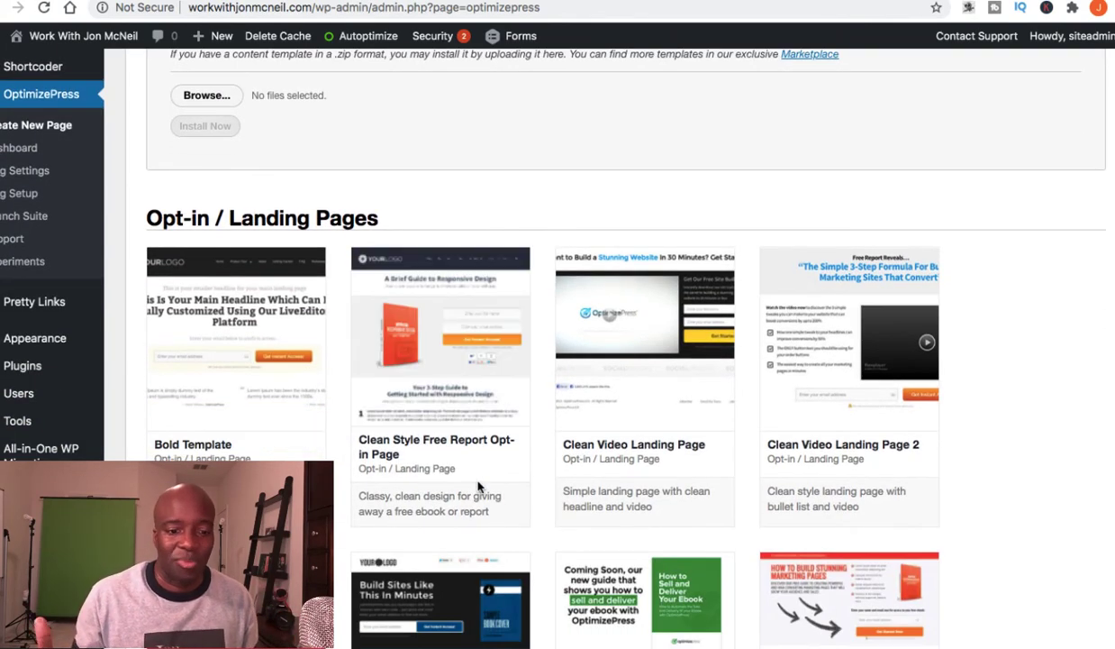
scroll(478, 487, "up", 5)
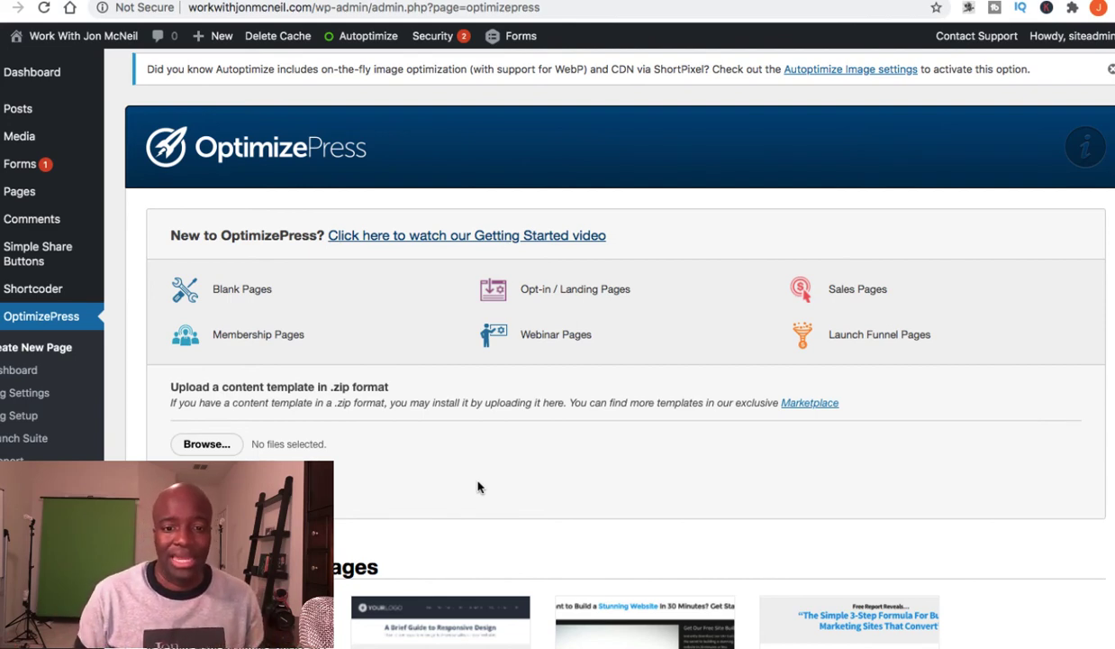
Step: Look through the opt-in, thank you and sales page templates once more
scroll(398, 486, "down", 10)
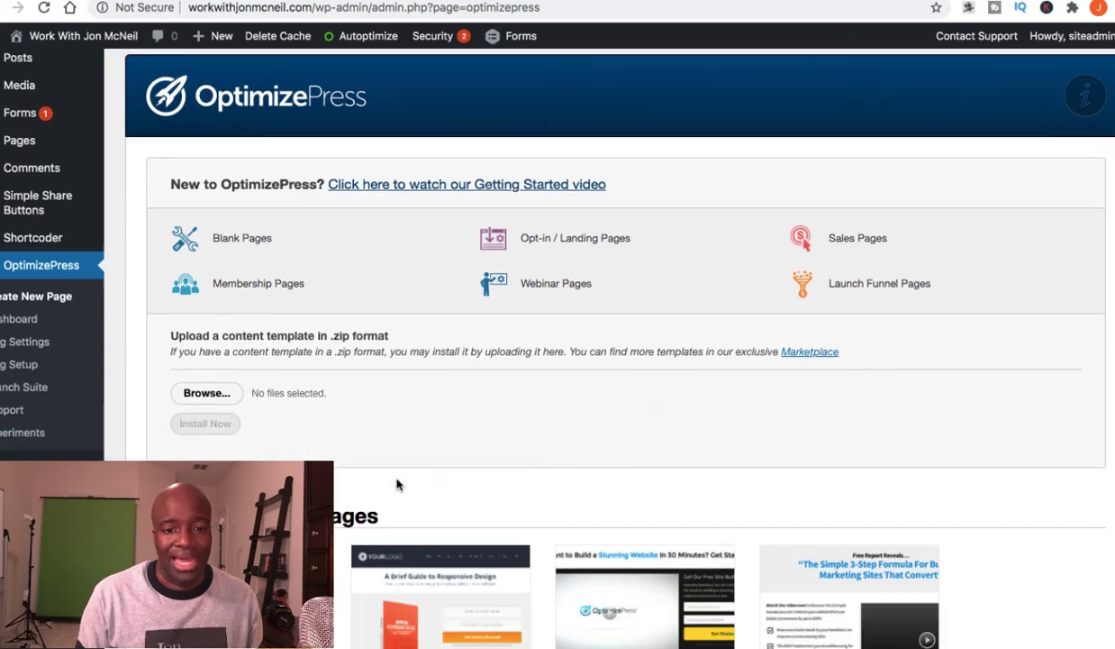
scroll(399, 486, "down", 12)
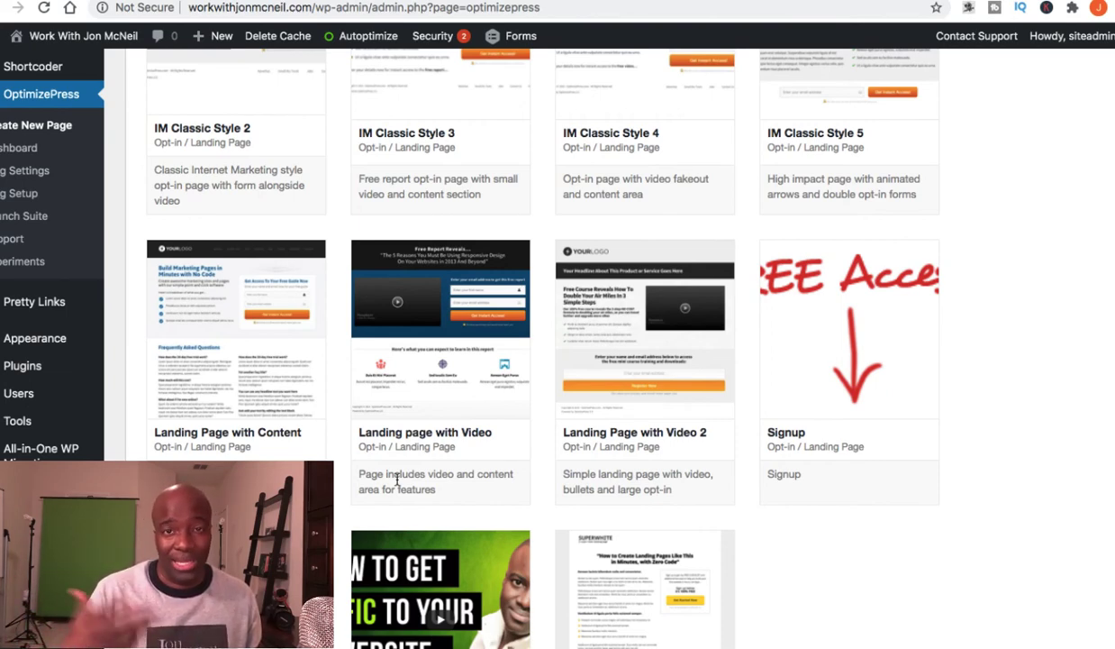
scroll(397, 479, "down", 7)
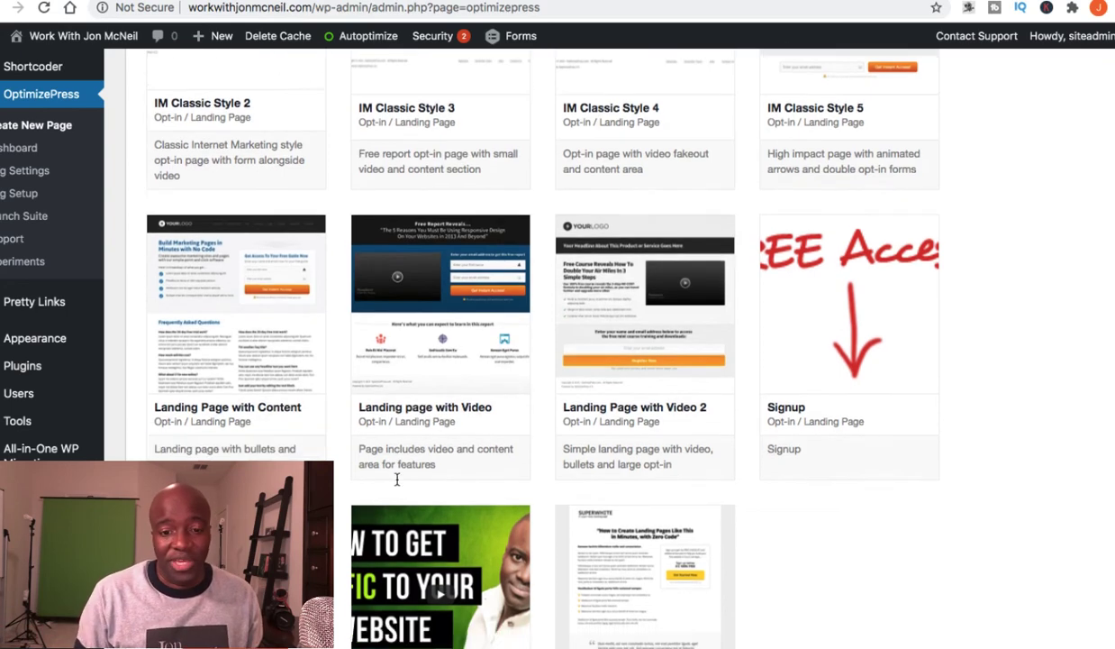
scroll(396, 485, "down", 1)
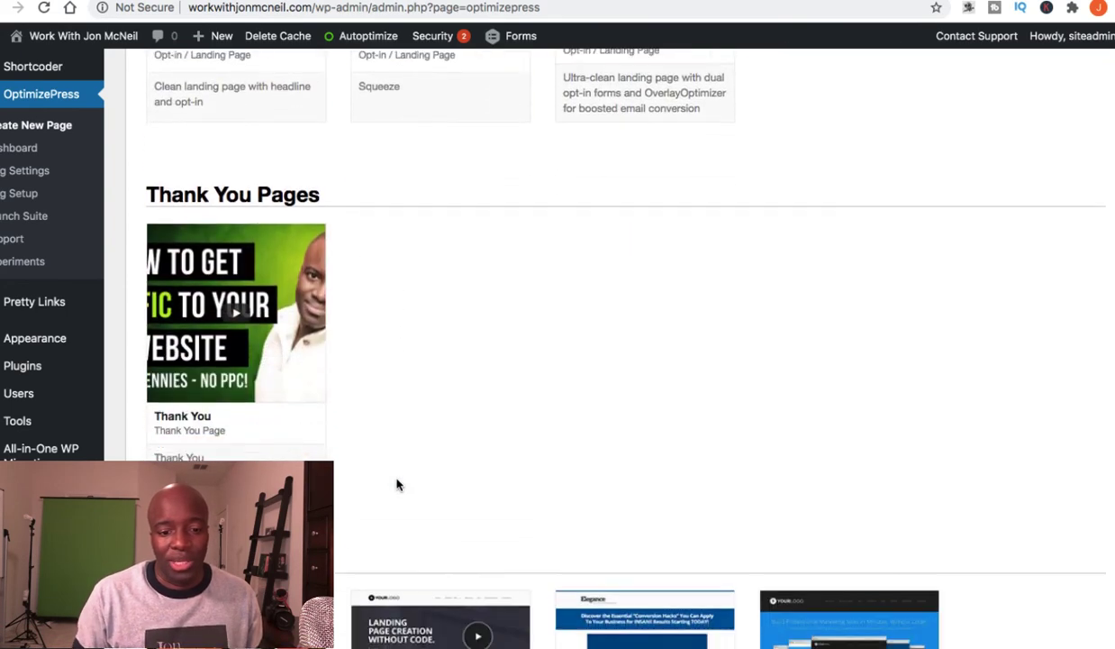
scroll(396, 485, "down", 8)
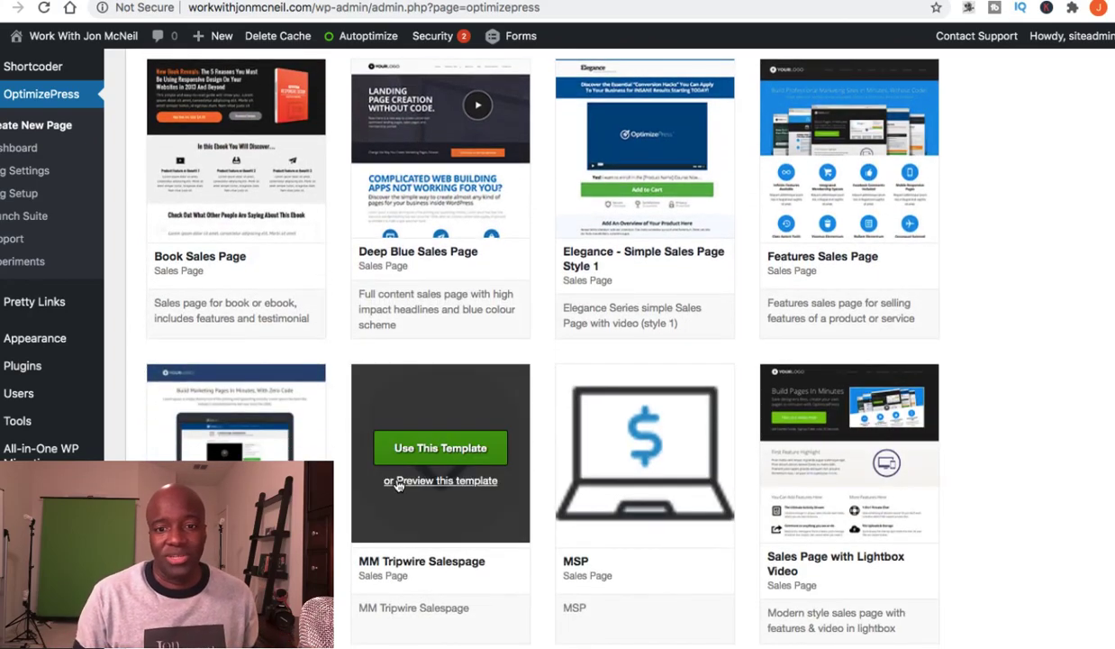
Step: Switch to the OptimizePress Marketplace, show the Affiliate Management template category and browse its templates
scroll(396, 485, "up", 20)
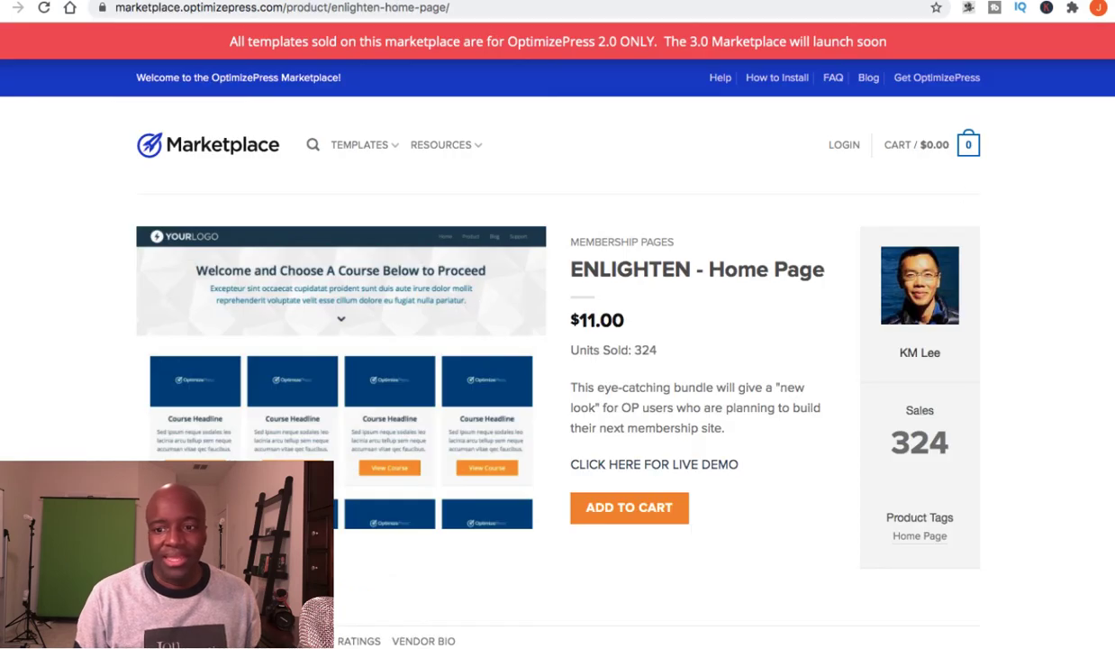
mouse_move(365, 146)
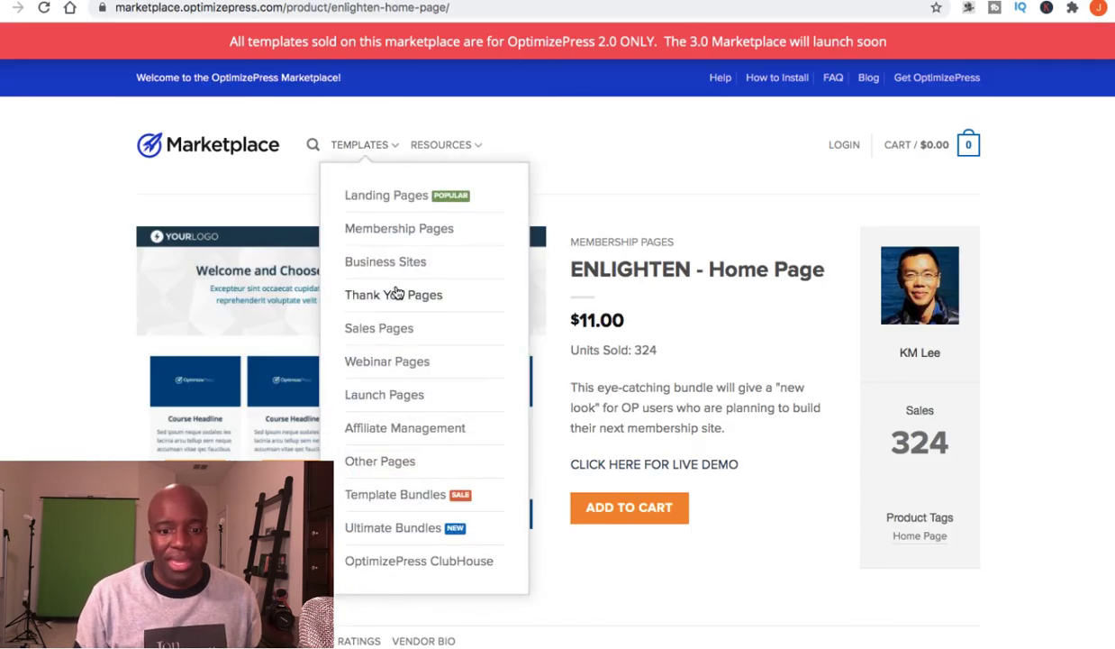
left_click(386, 433)
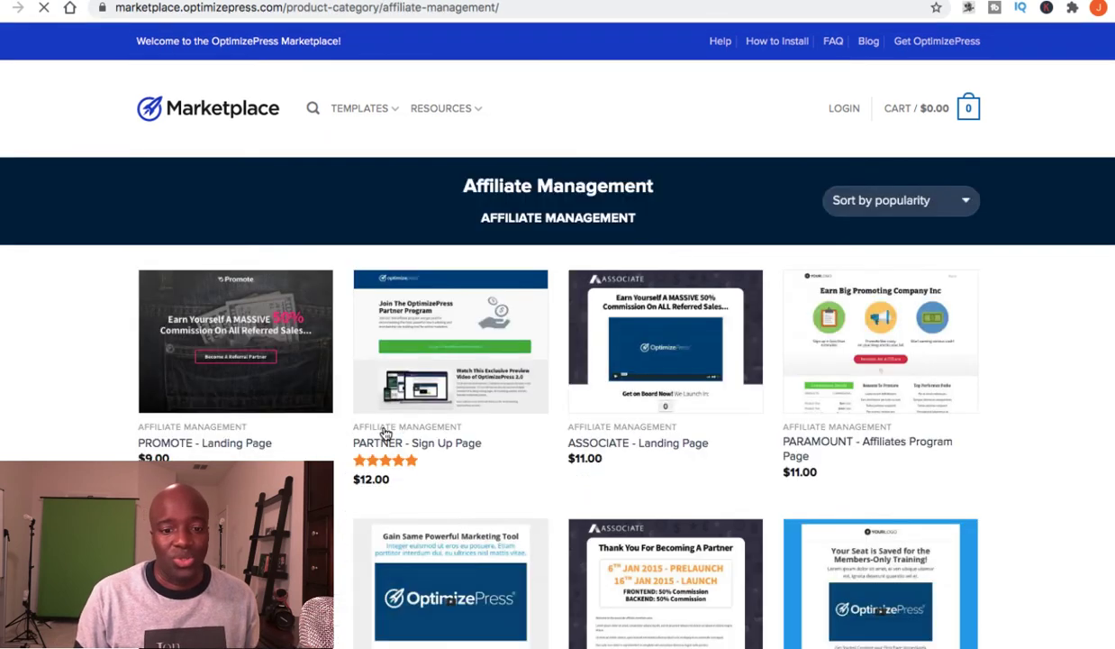
scroll(622, 350, "down", 3)
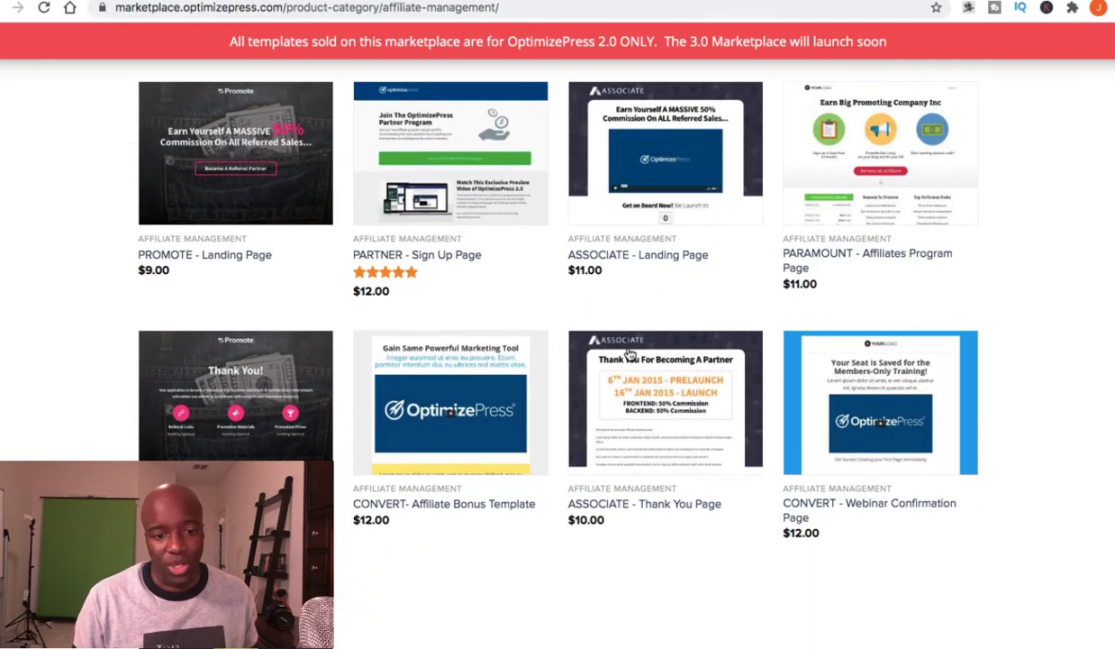